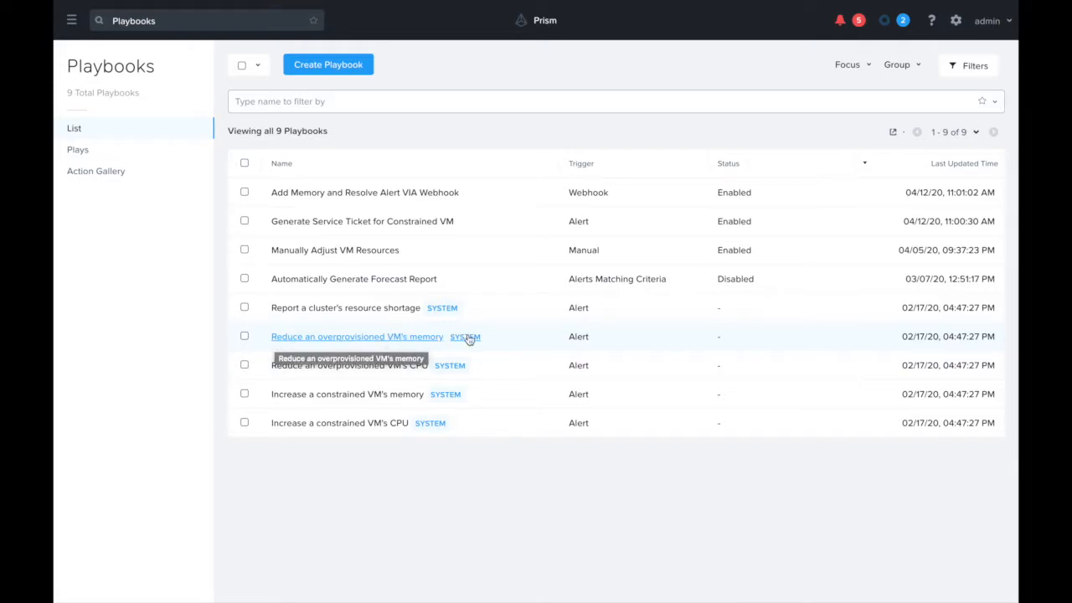
# Step: Clone the system playbook "Reduce an overprovisioned VM's memory"
pyautogui.click(245, 338)
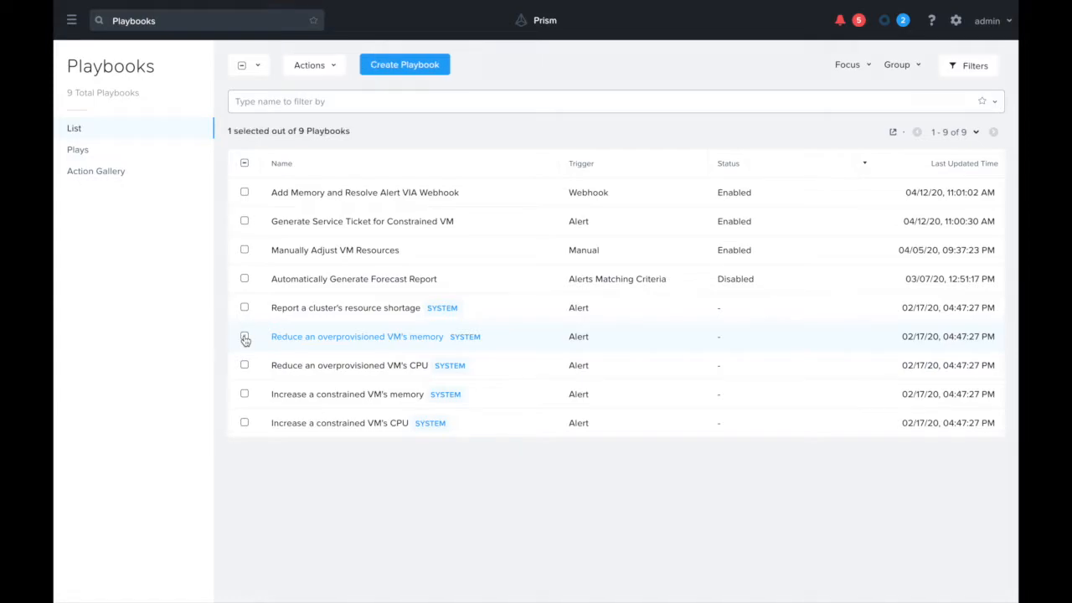
pyautogui.click(307, 65)
pyautogui.click(302, 100)
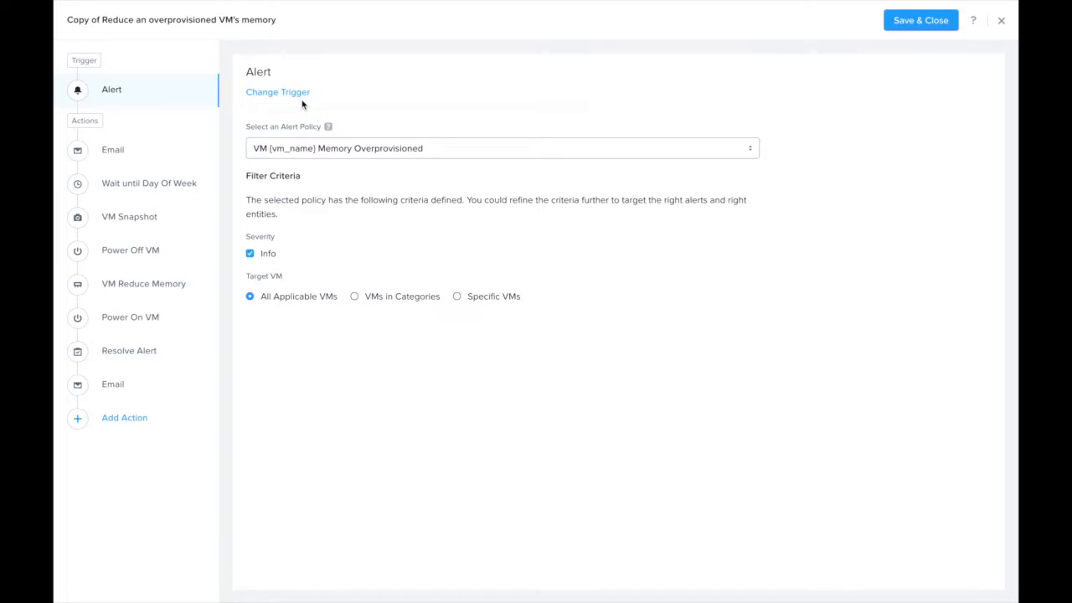
# Step: Restrict the alert trigger's target to specific VMs and choose AppVM
pyautogui.click(458, 297)
pyautogui.click(381, 317)
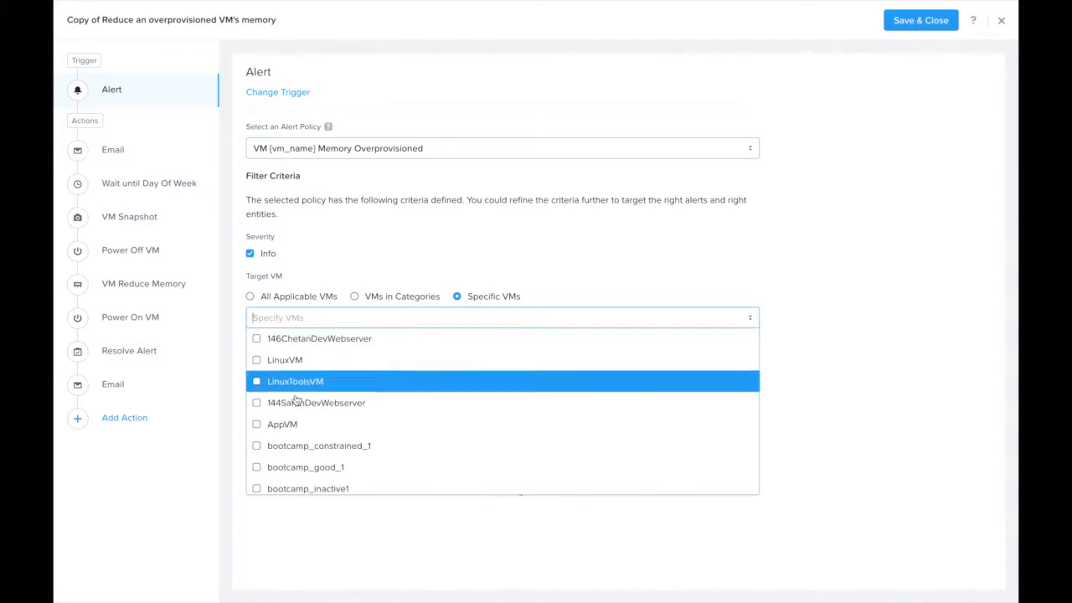
pyautogui.click(282, 423)
pyautogui.click(421, 258)
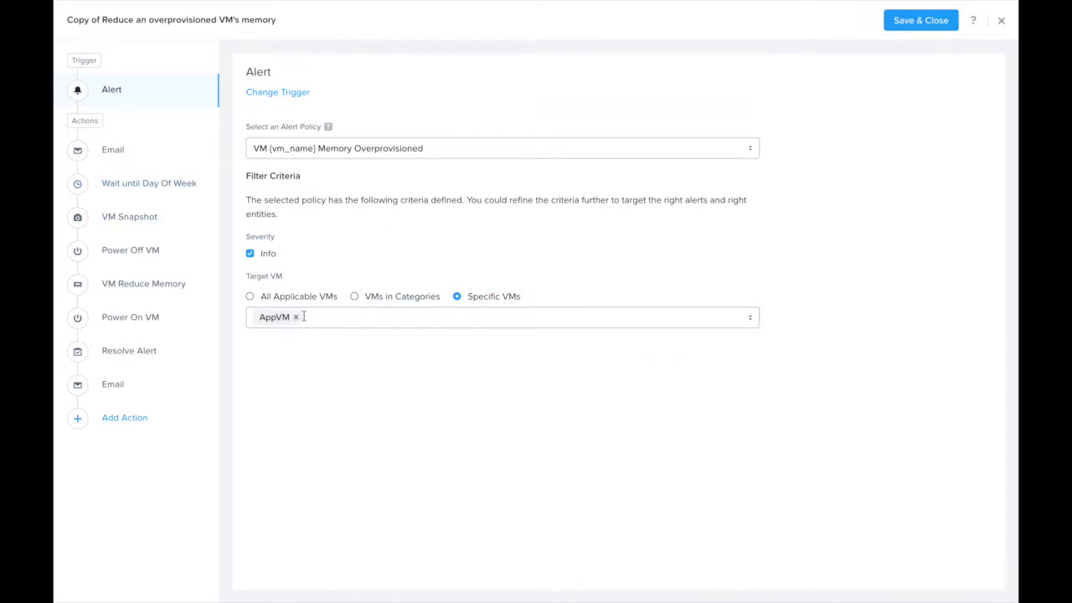
# Step: Replace the playbook's first Email action with the Slack action
pyautogui.click(114, 156)
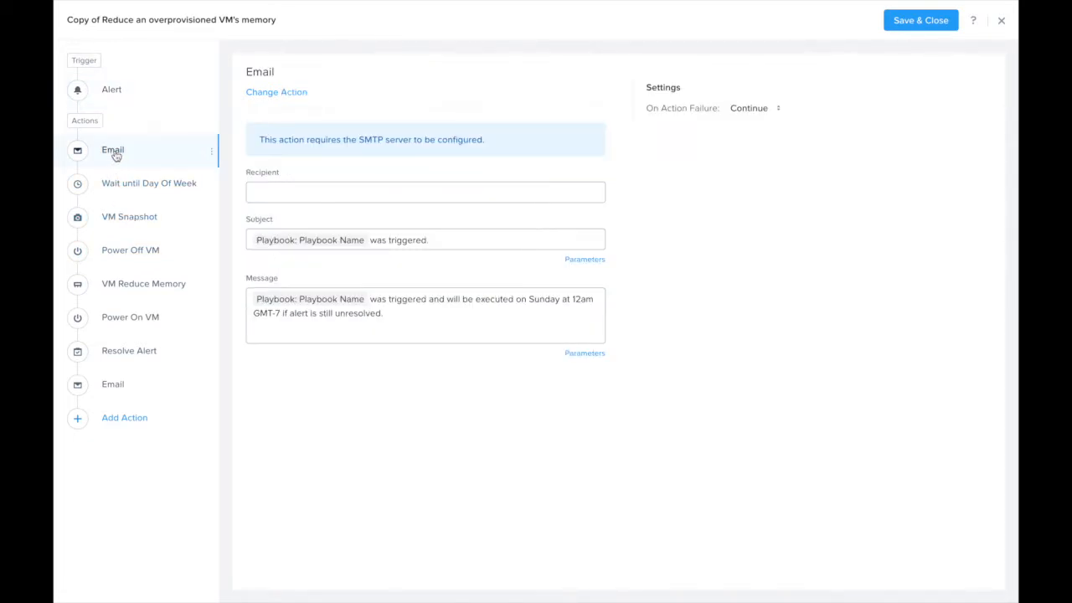
pyautogui.click(281, 94)
pyautogui.click(677, 64)
pyautogui.write('s')
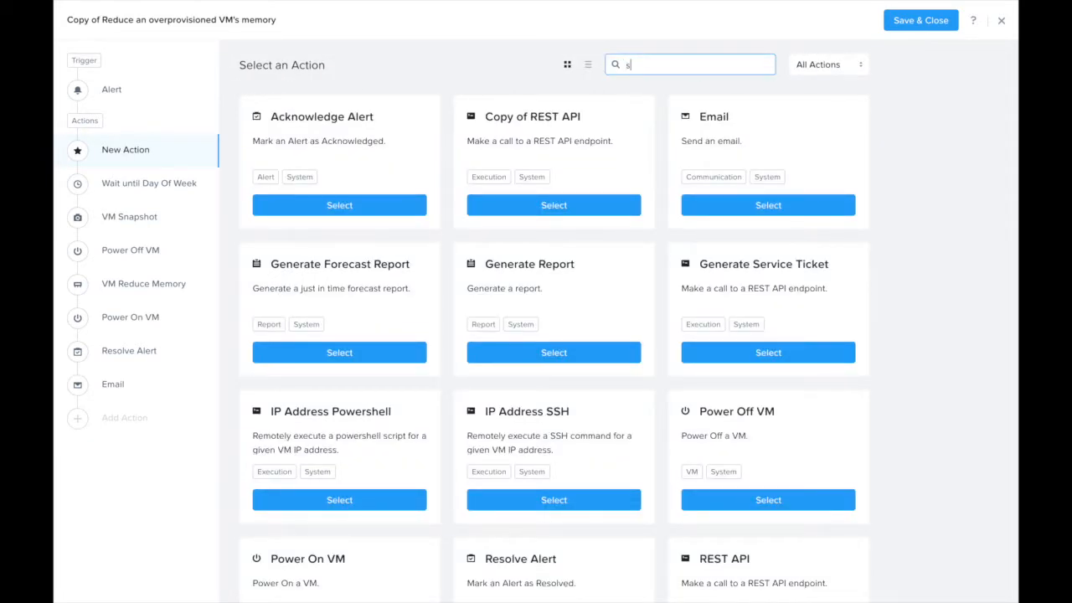
pyautogui.write('lack')
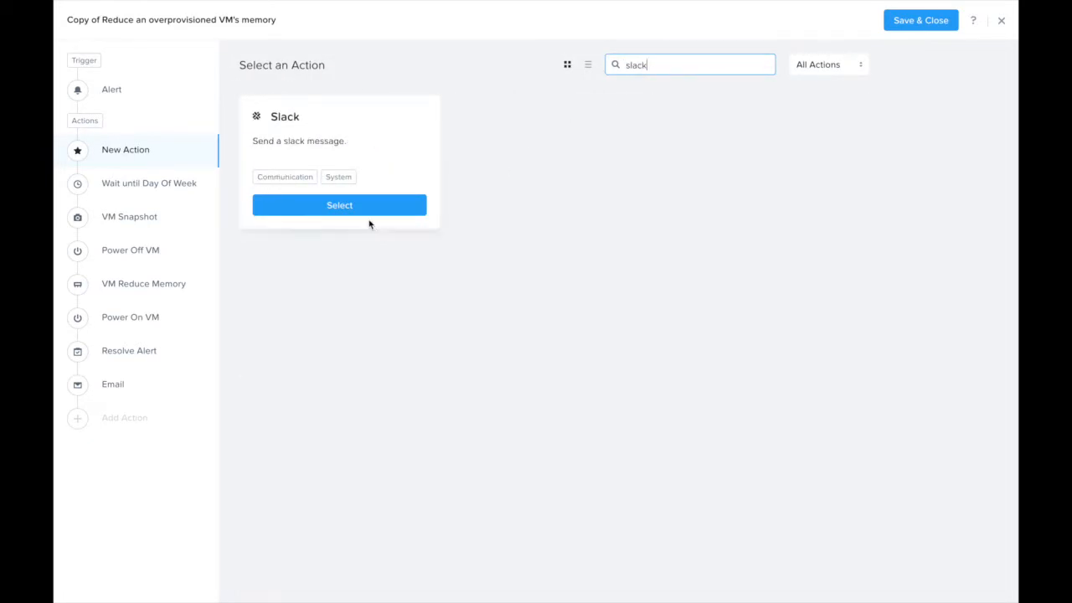
pyautogui.click(366, 209)
# Step: Paste the Slack token and set the channel name to xplay-notification
pyautogui.click(271, 198)
pyautogui.hotkey('ctrl', 'v')
pyautogui.click(342, 241)
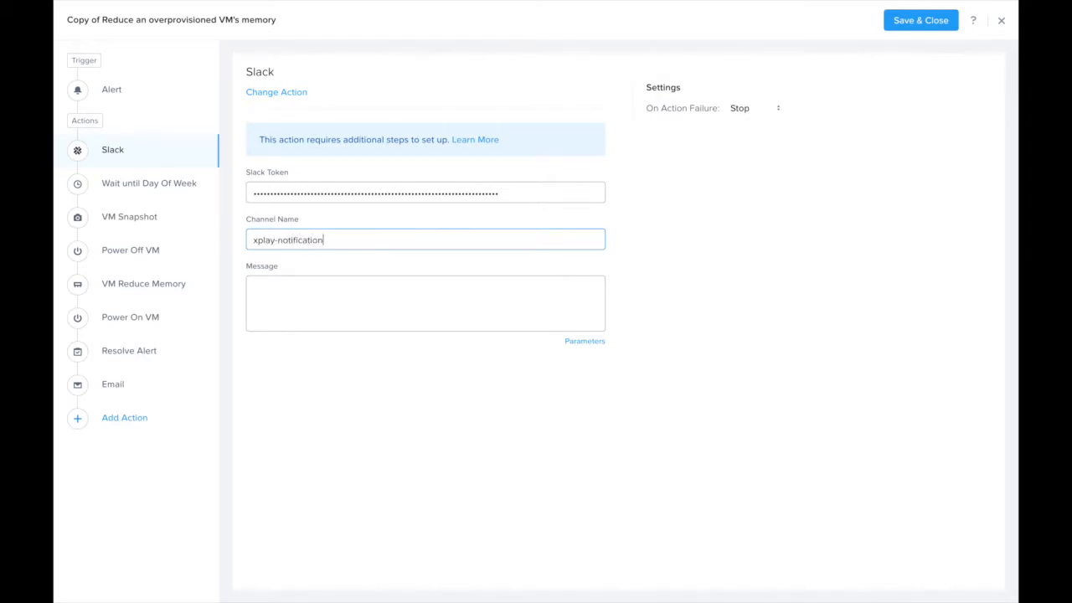
# Step: Compose the Slack message with parameters: "The playbook [Playbook Name] was triggered by [Alert Name] for VM, [Source Entity Name], and is waiting to execute."
pyautogui.click(447, 287)
pyautogui.write('The playbook Playbook: Playbook Name was triggered and is waiting to')
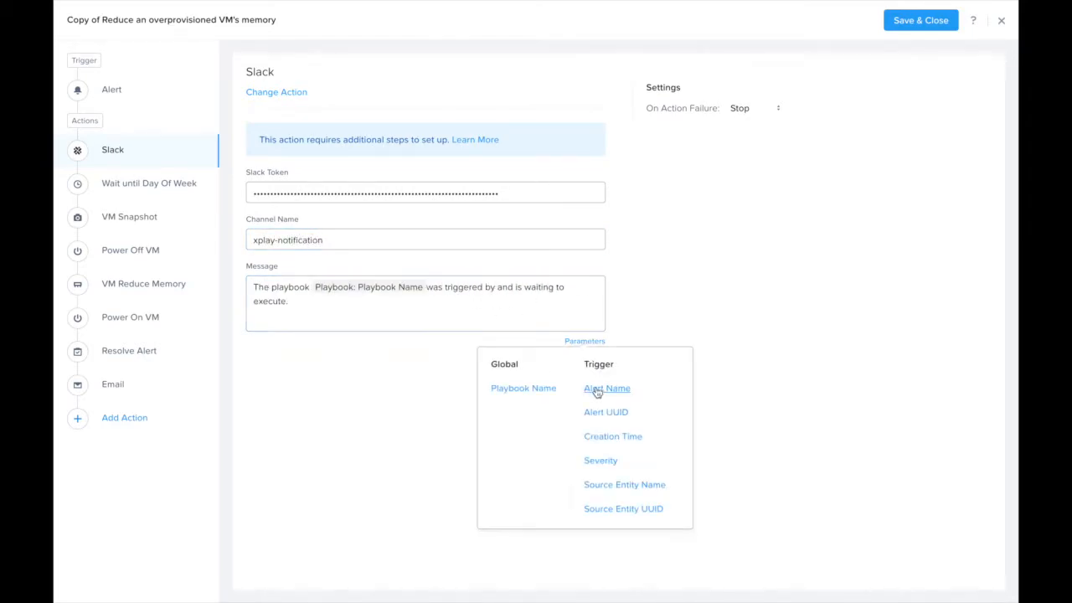
pyautogui.click(596, 390)
pyautogui.write('for VM,')
pyautogui.click(584, 341)
pyautogui.click(617, 483)
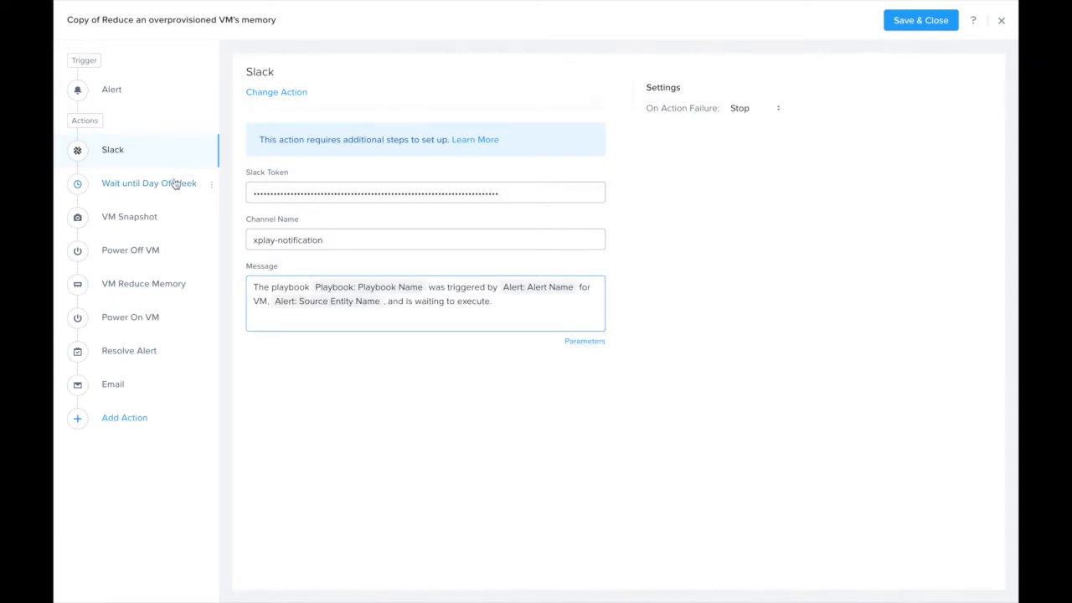
# Step: Set the Wait until Day Of Week action to Saturday at 2:00 pm
pyautogui.click(175, 184)
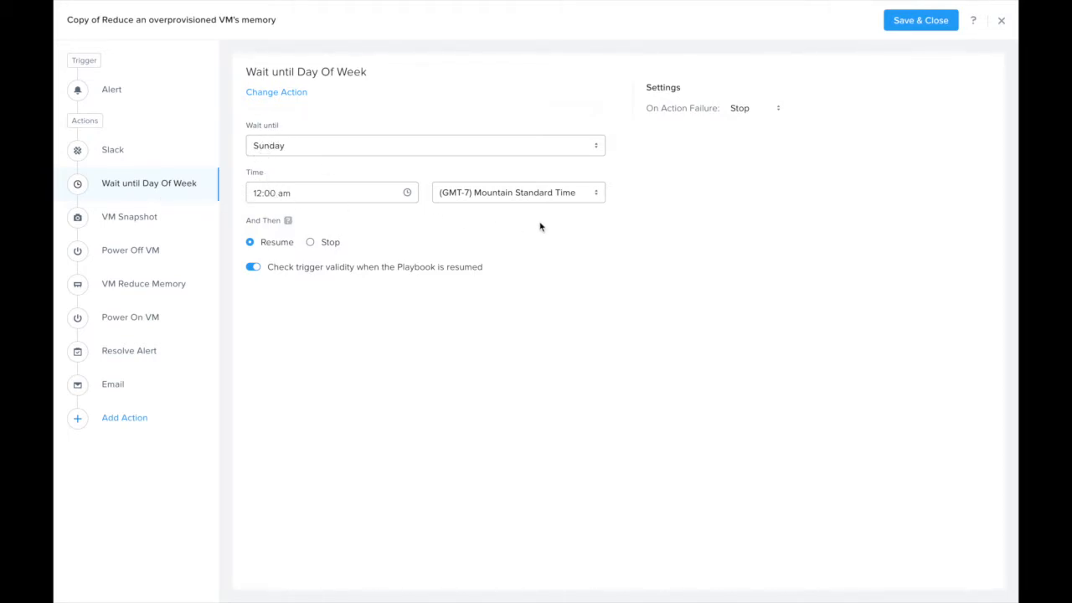
pyautogui.click(298, 151)
pyautogui.click(282, 295)
pyautogui.click(314, 187)
pyautogui.click(266, 287)
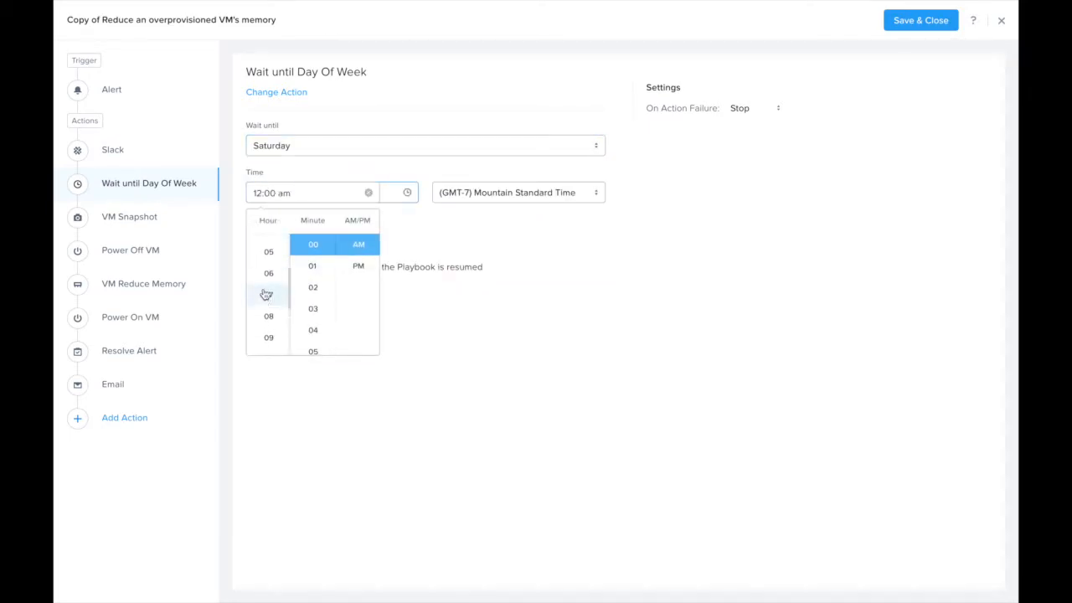
pyautogui.click(353, 266)
pyautogui.click(435, 394)
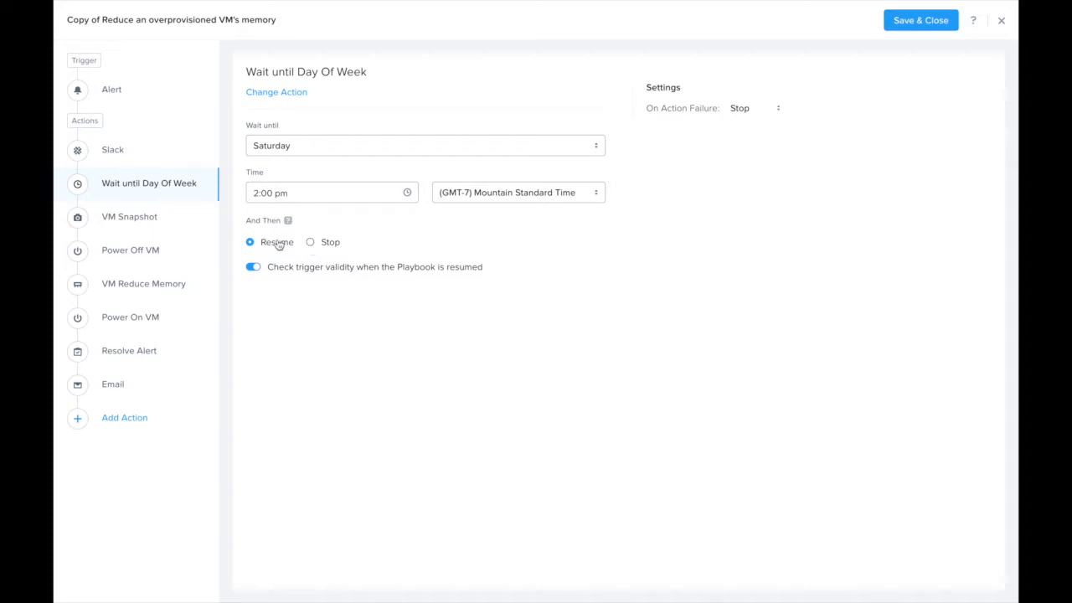
# Step: Review the settings of the VM Snapshot, Power Off VM, VM Reduce Memory and Power On VM actions
pyautogui.click(128, 222)
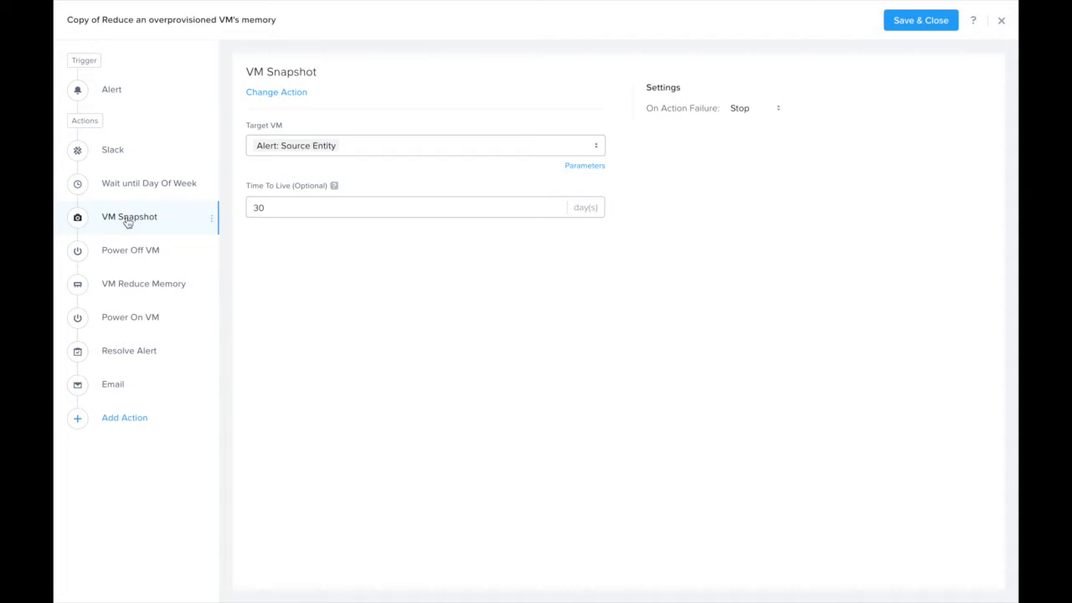
pyautogui.click(120, 251)
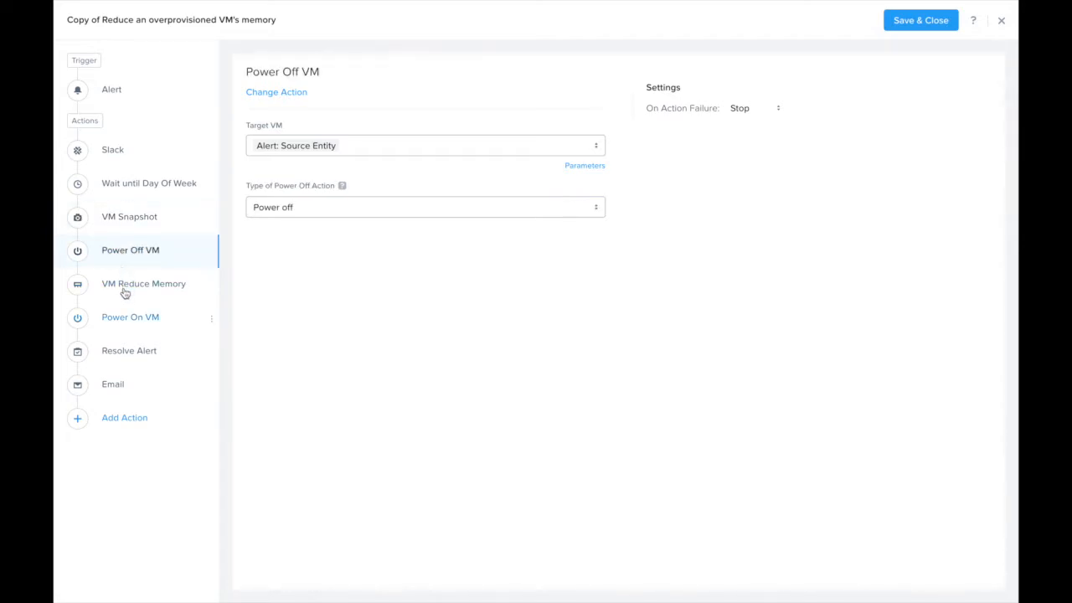
pyautogui.click(124, 289)
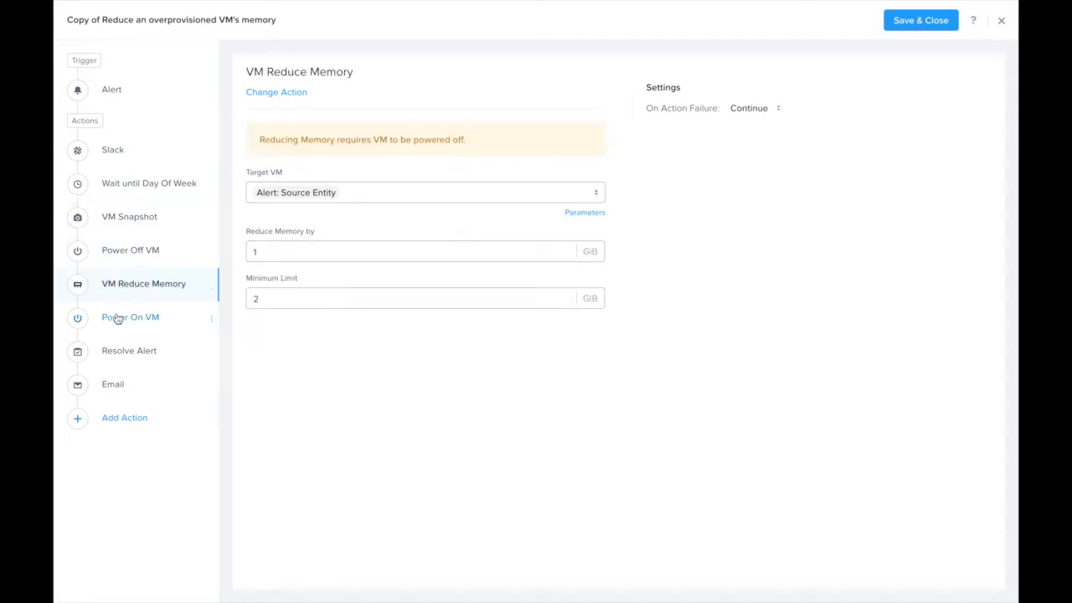
pyautogui.click(117, 318)
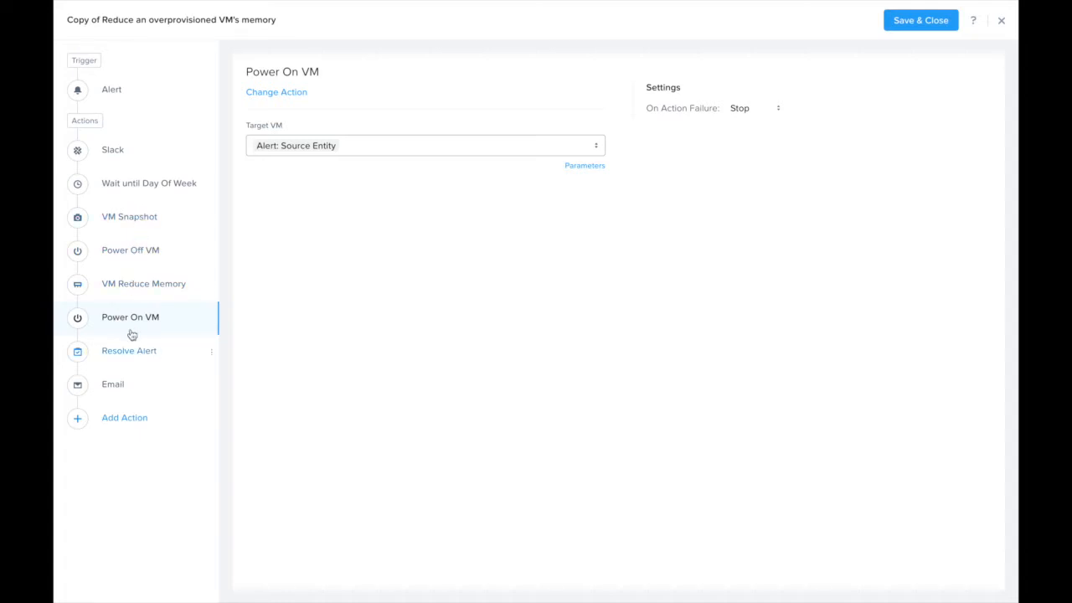
# Step: Enter the recipient's e-mail address in the playbook's final Email action
pyautogui.click(115, 384)
pyautogui.click(273, 188)
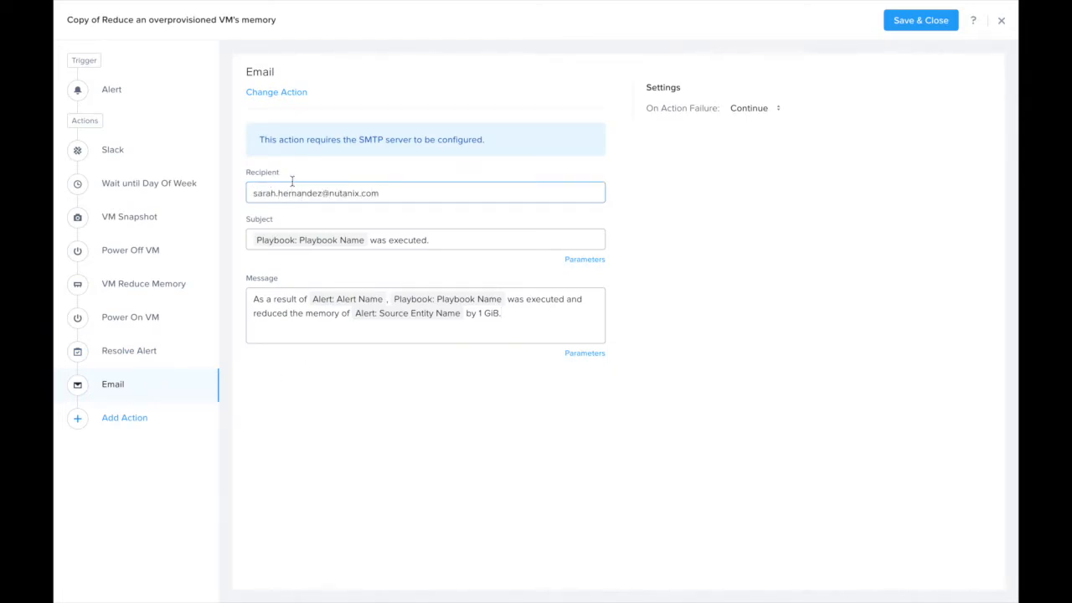
# Step: Save the playbook as "Reduce an overprovisioned APP VM's memory" with its status enabled
pyautogui.click(920, 20)
pyautogui.moveTo(423, 266); pyautogui.dragTo(359, 271)
pyautogui.press('BackSpace')
pyautogui.click(504, 265)
pyautogui.write("APP VM's memory")
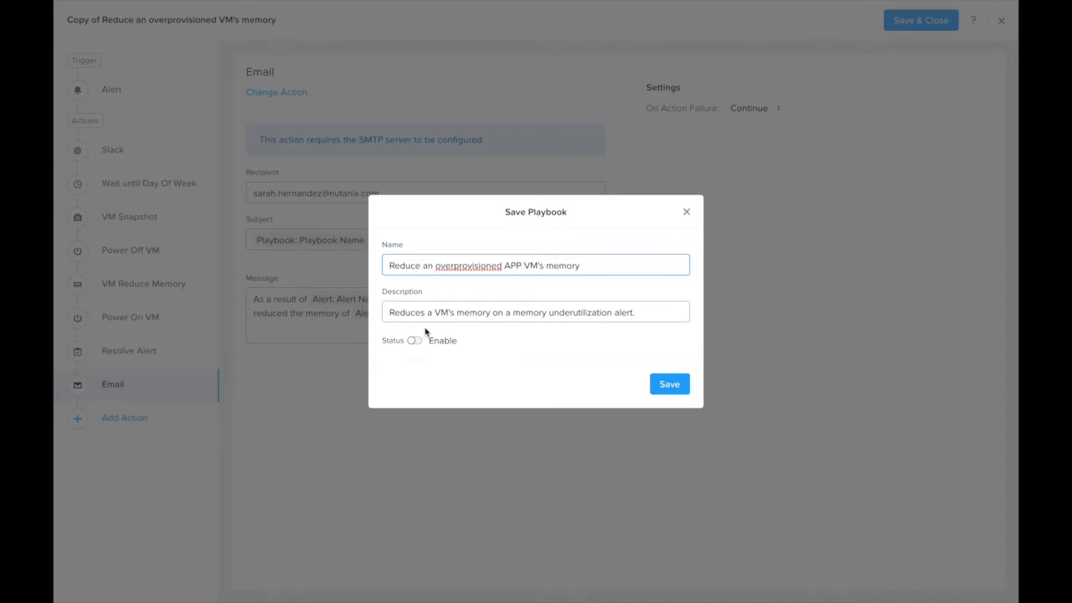
pyautogui.click(414, 340)
pyautogui.click(674, 400)
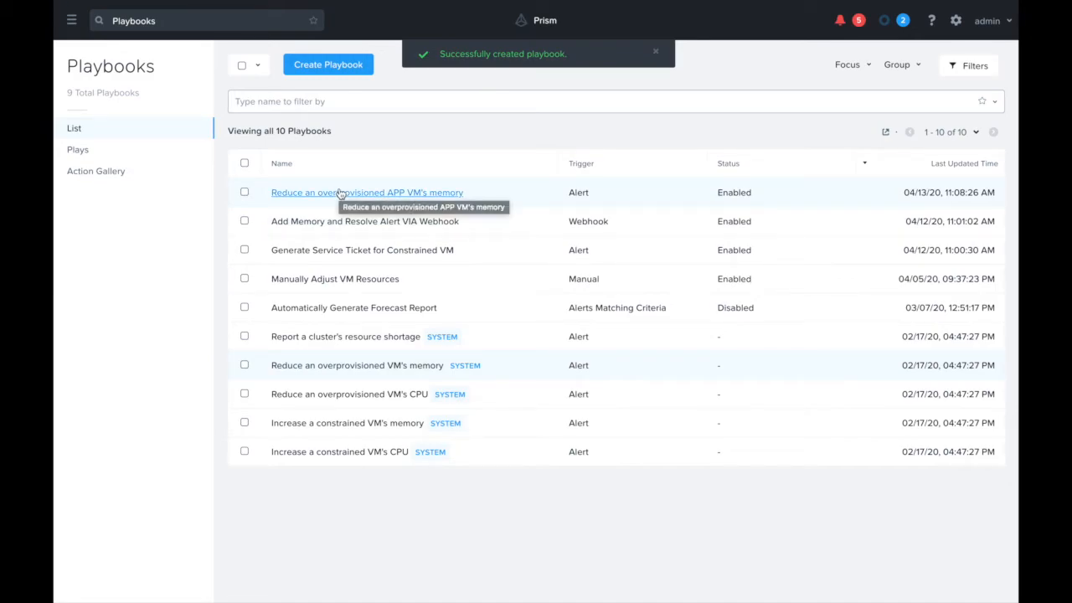
# Step: Search for "app vm", open the AppVM summary and examine its memory capacity in the properties
pyautogui.click(71, 20)
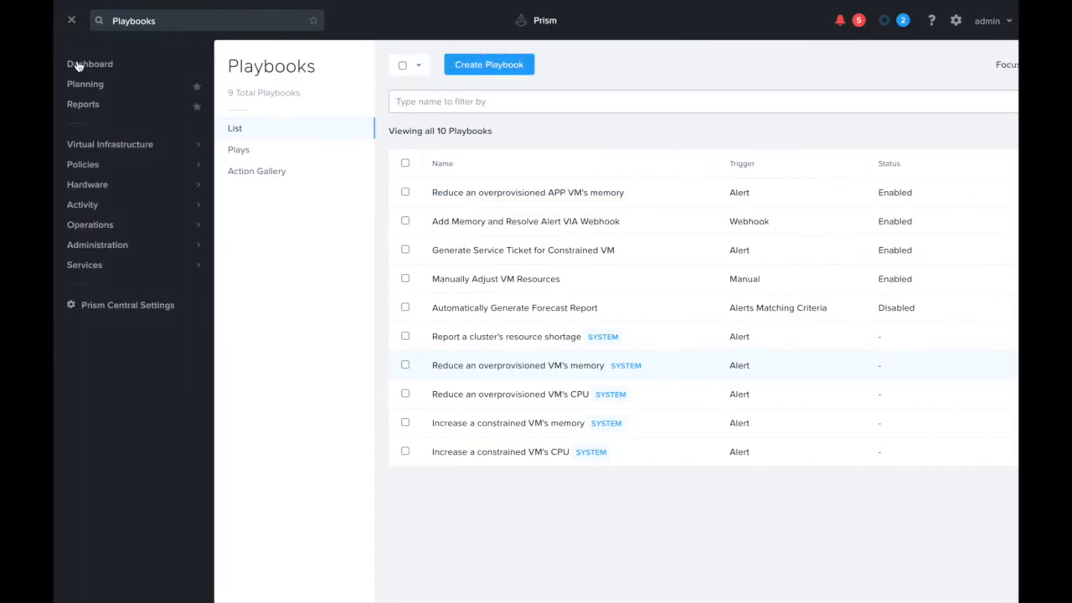
pyautogui.moveTo(84, 140)
pyautogui.click(158, 22)
pyautogui.write('app v')
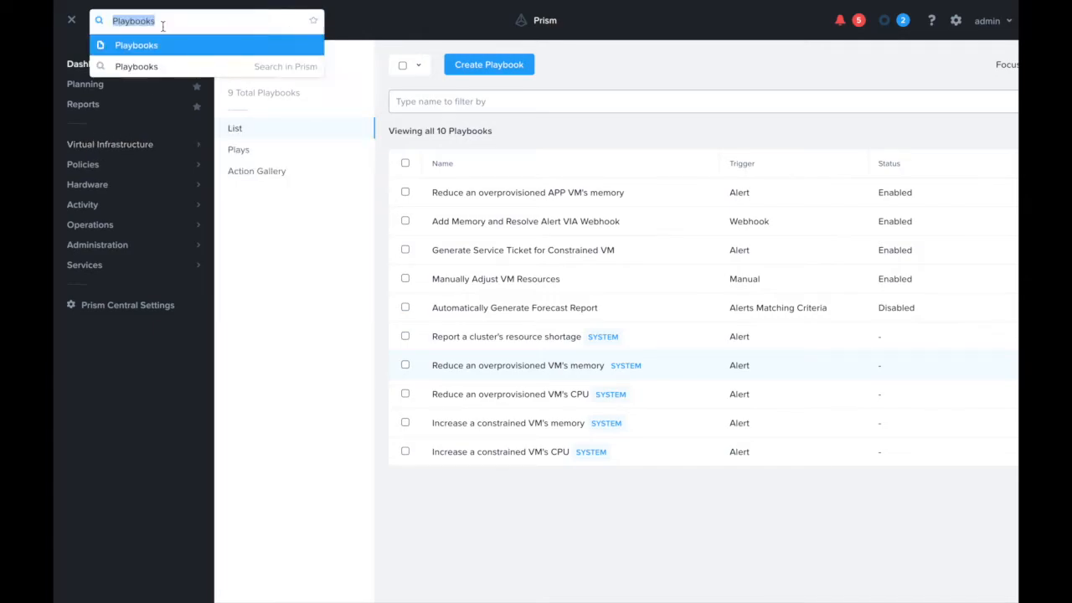
pyautogui.write('m')
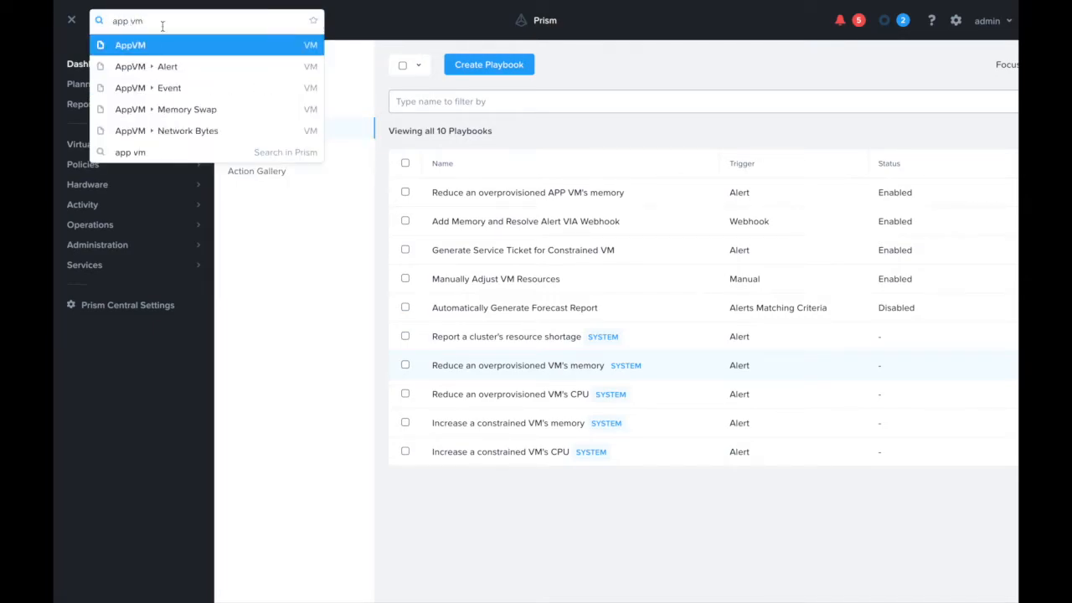
pyautogui.click(115, 45)
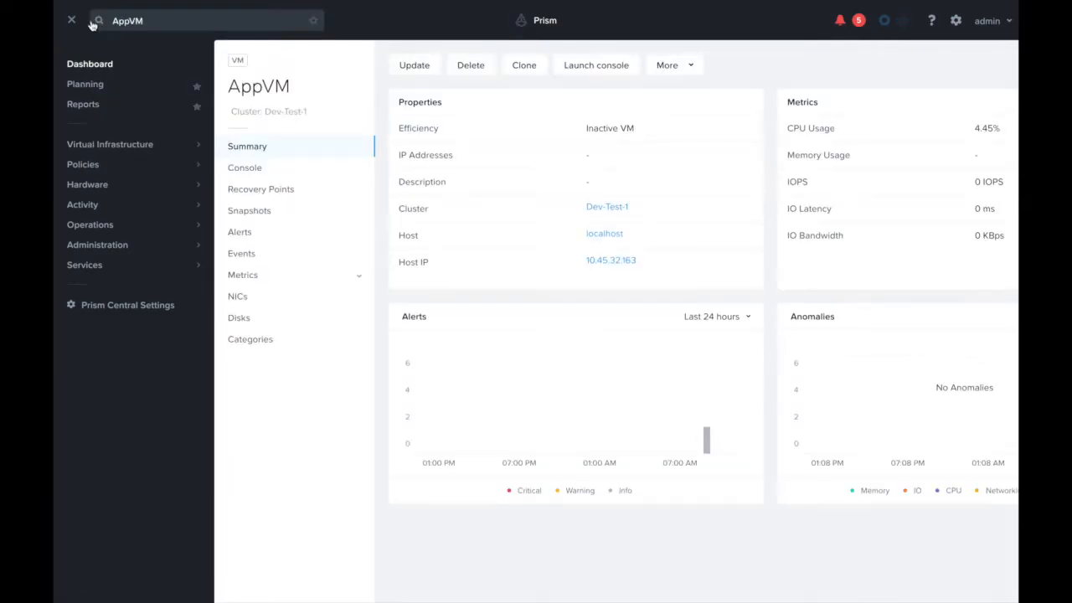
pyautogui.click(73, 19)
pyautogui.scroll(-3, 356, 174)
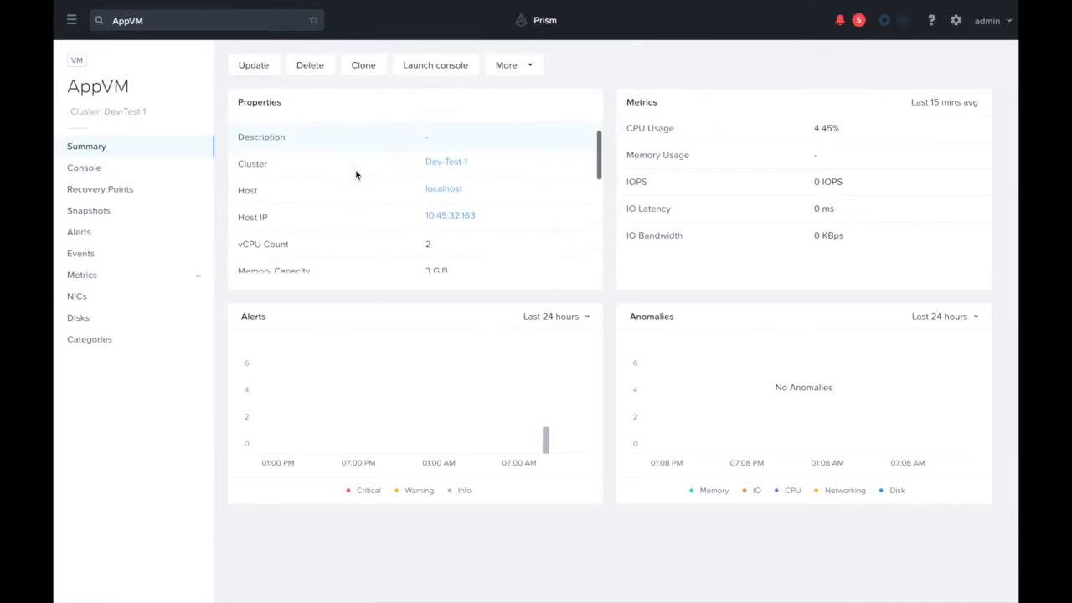
pyautogui.moveTo(496, 231); pyautogui.dragTo(238, 219)
# Step: Switch to Slack and read the newest playbook message in the xplay-notification channel
pyautogui.hotkey('ctrl', 'Left')
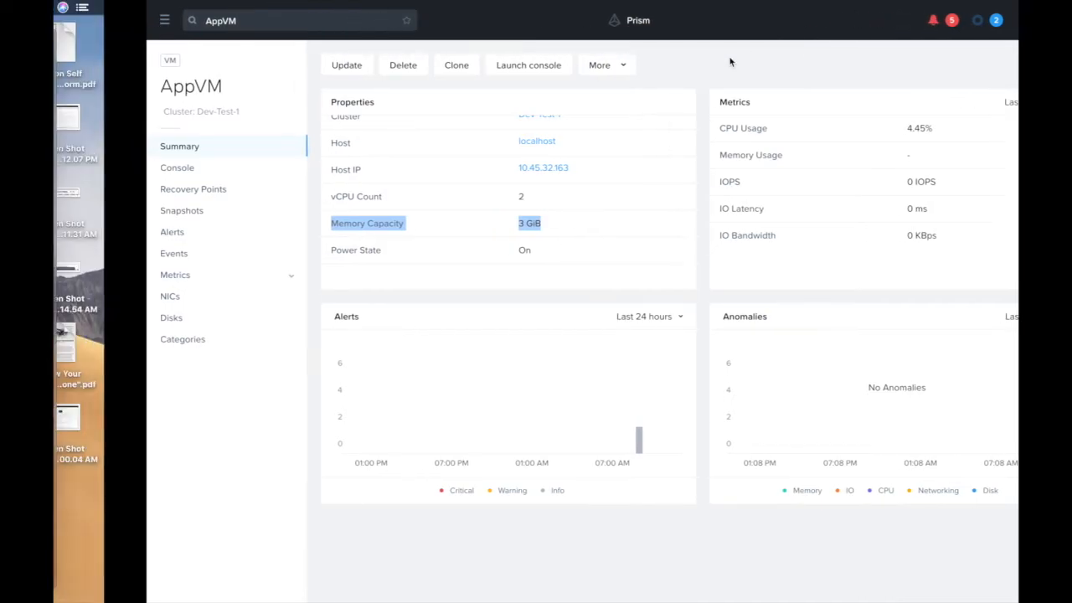
pyautogui.click(67, 165)
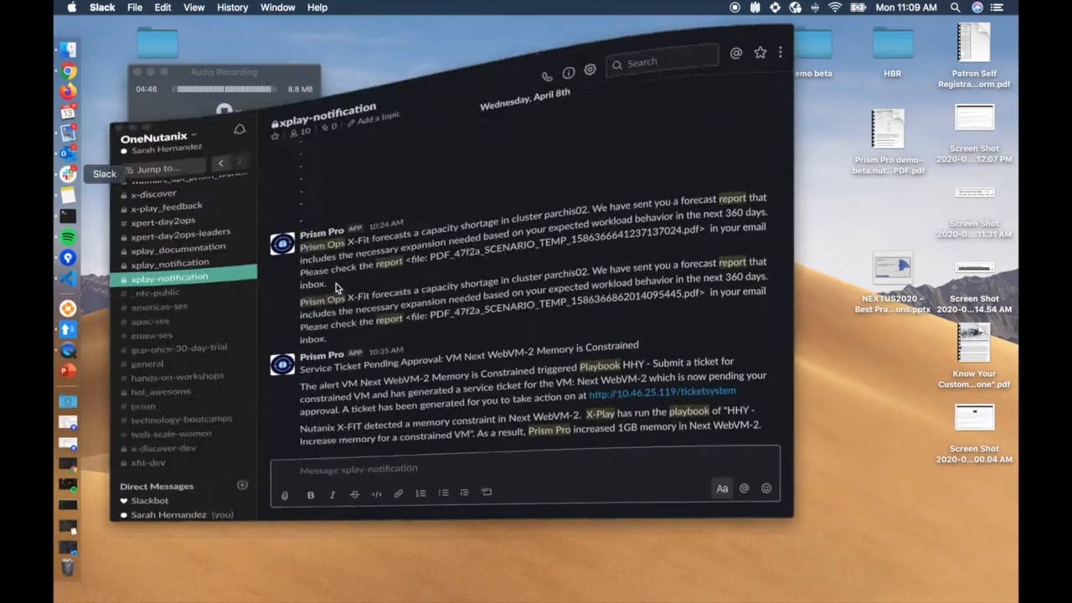
pyautogui.moveTo(587, 433); pyautogui.dragTo(298, 412)
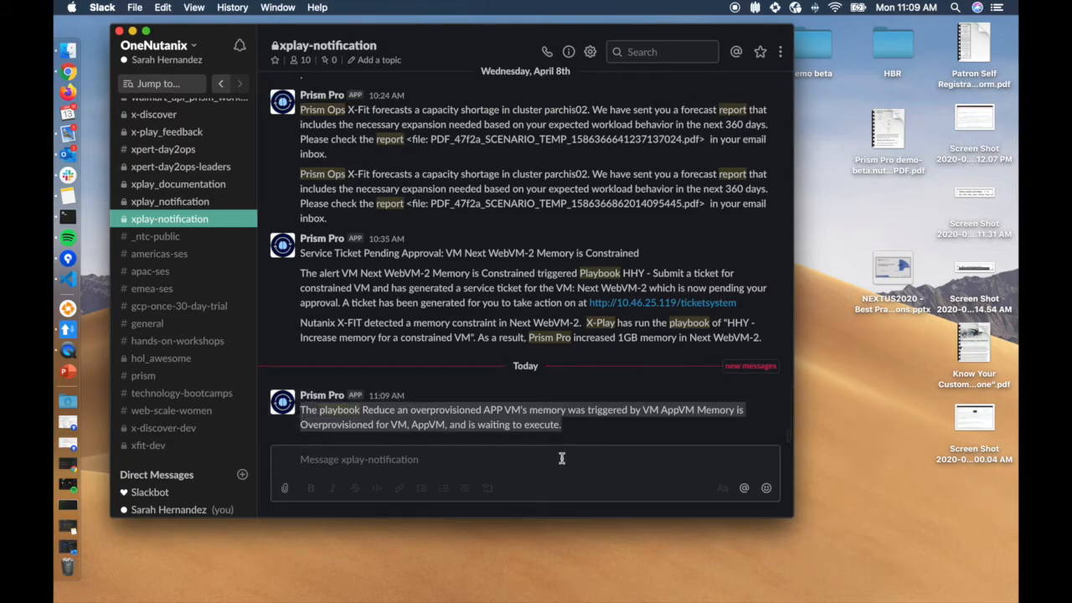
# Step: Return to Prism and list the unresolved alerts of every severity by removing the critical severity filter
pyautogui.hotkey('ctrl', 'Right')
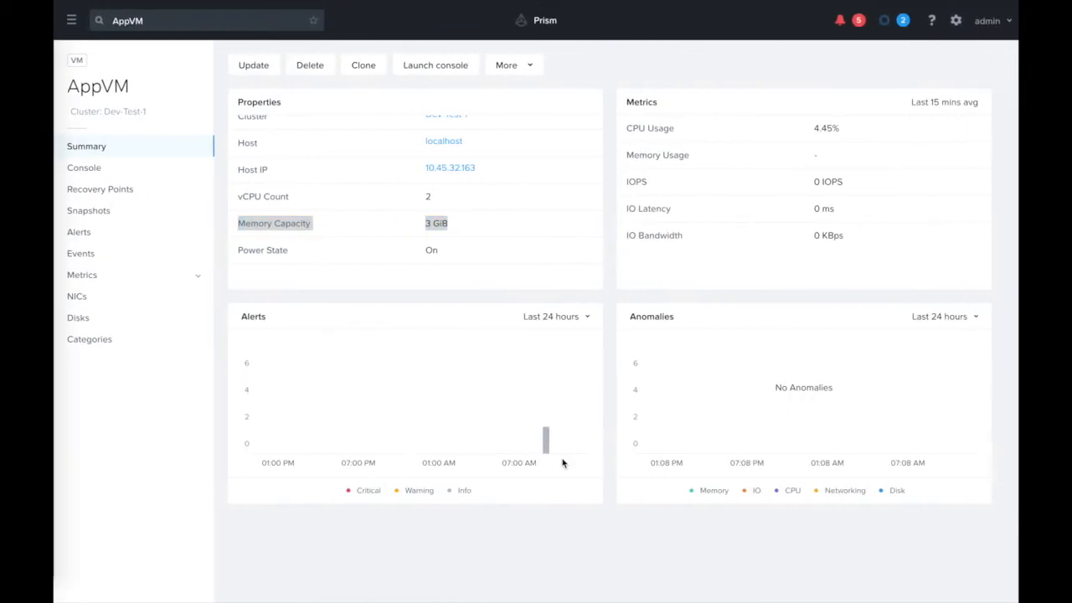
pyautogui.click(841, 24)
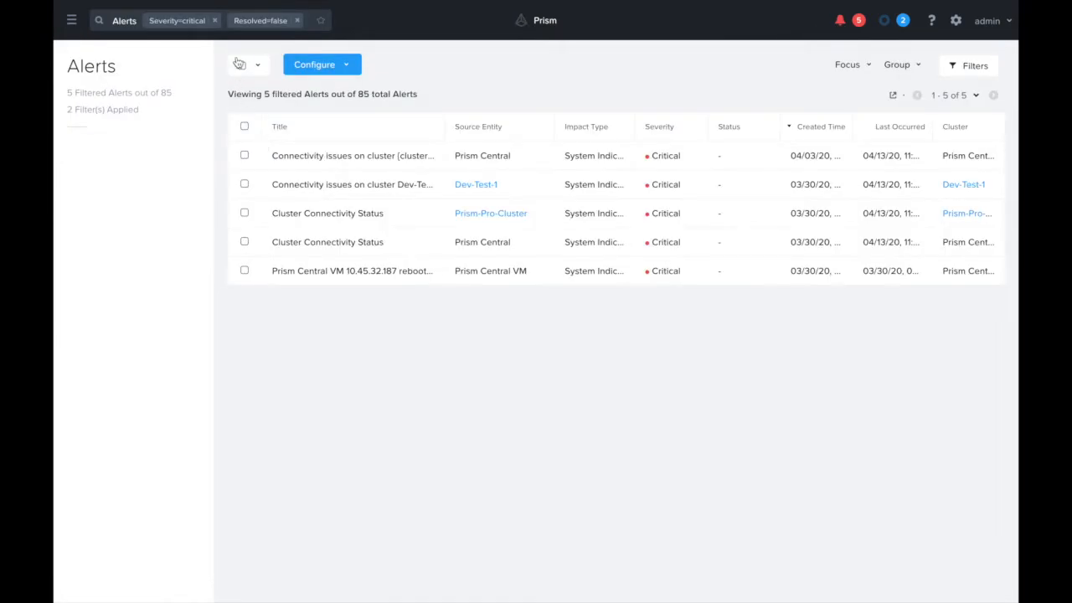
pyautogui.click(216, 20)
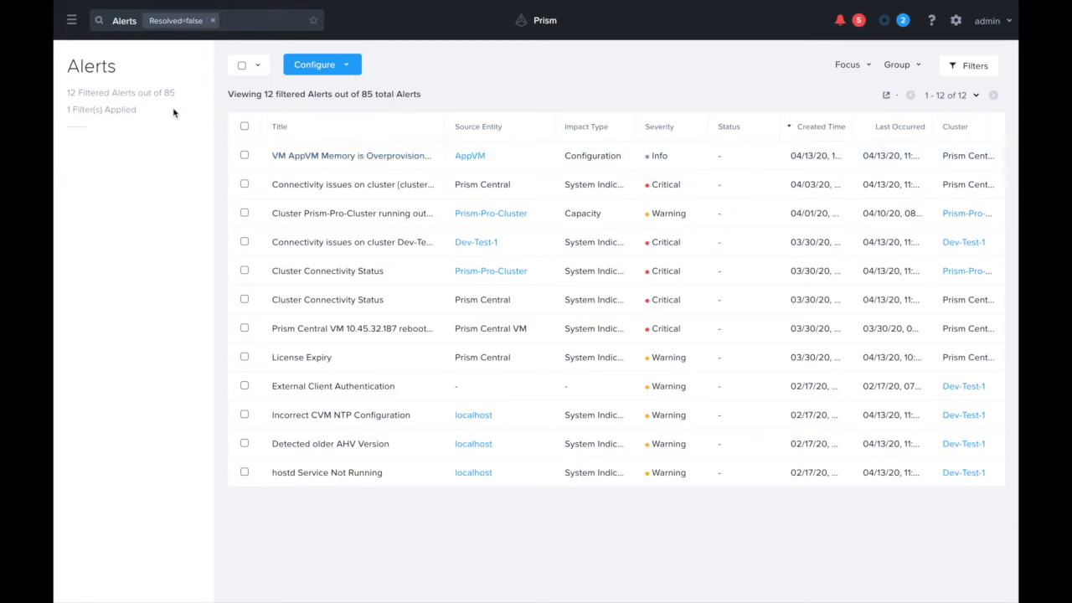
# Step: Open the list of playbook plays and check the status of the APP VM memory reduction play
pyautogui.click(72, 20)
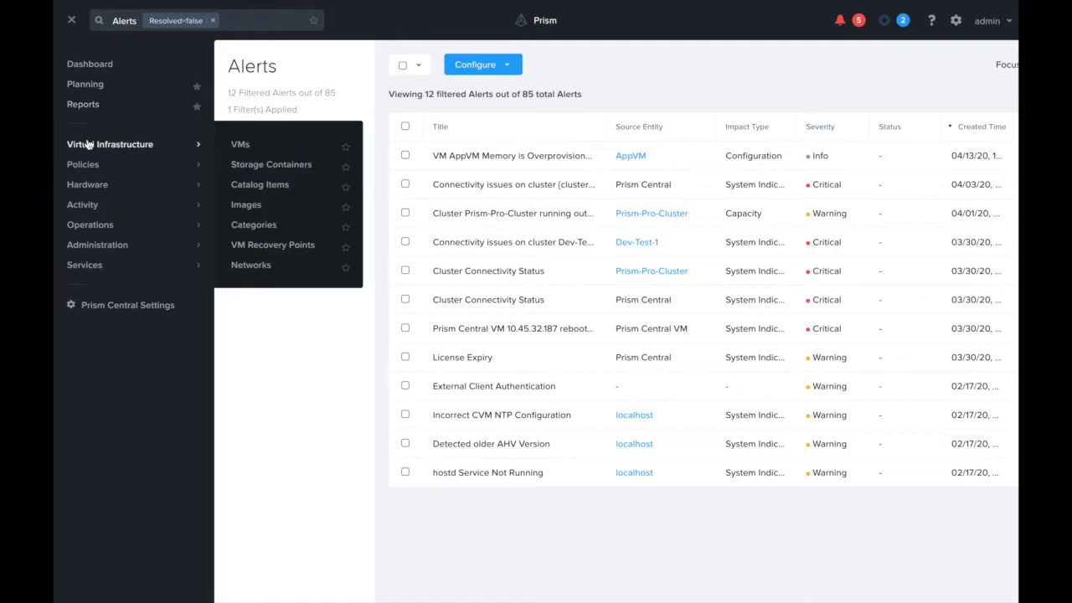
pyautogui.moveTo(84, 226)
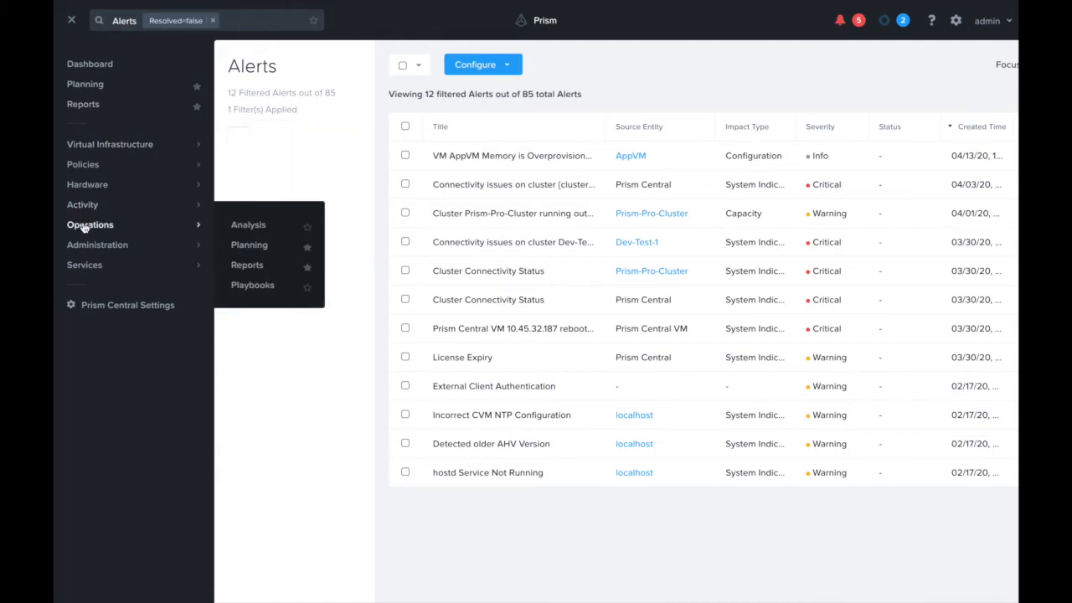
pyautogui.click(241, 284)
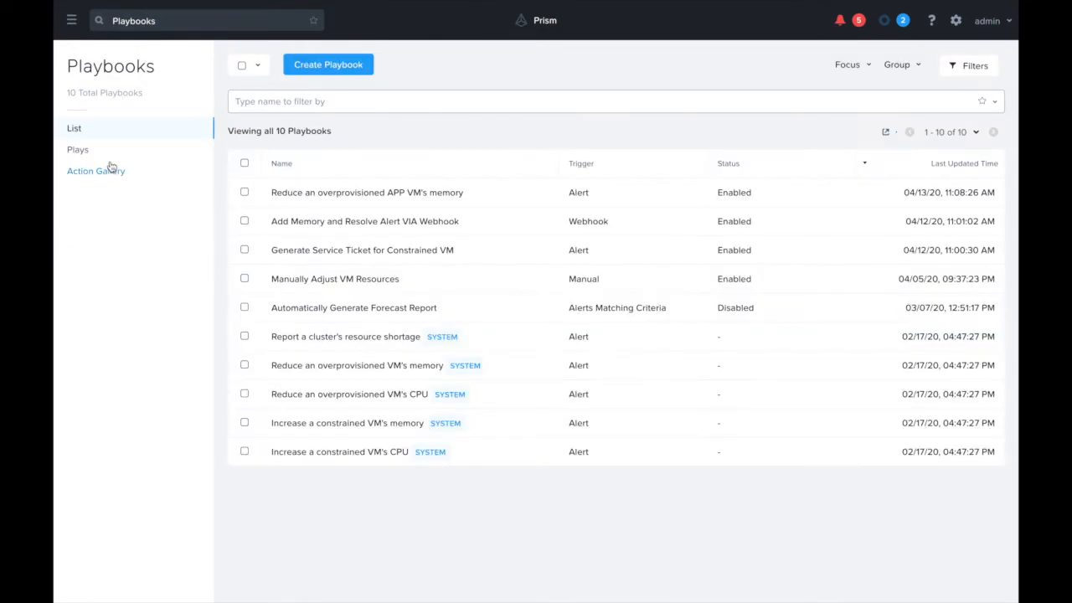
pyautogui.click(103, 154)
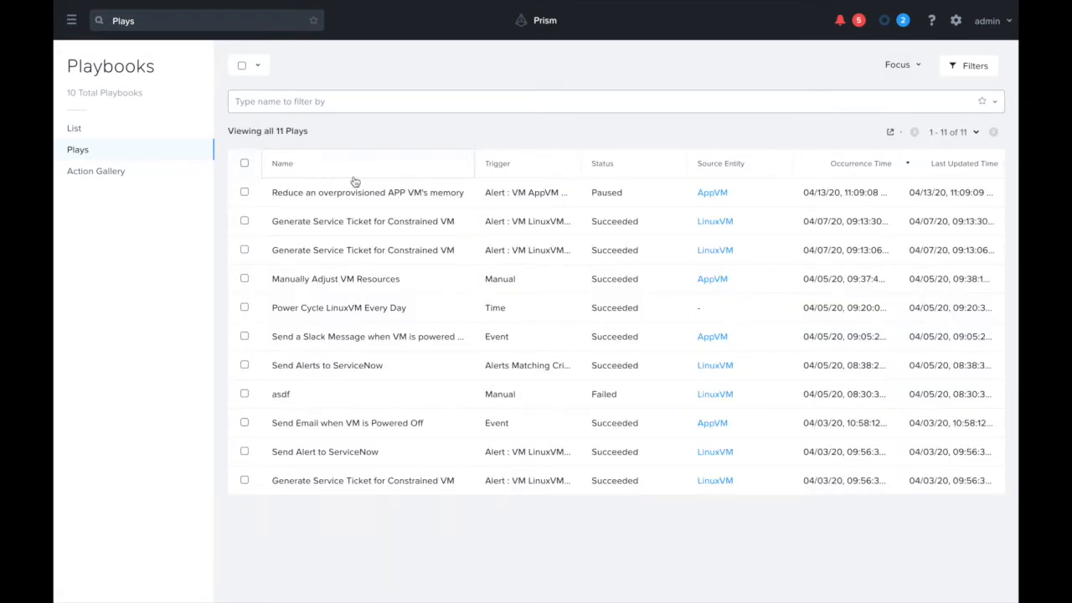
pyautogui.moveTo(613, 195); pyautogui.dragTo(297, 194)
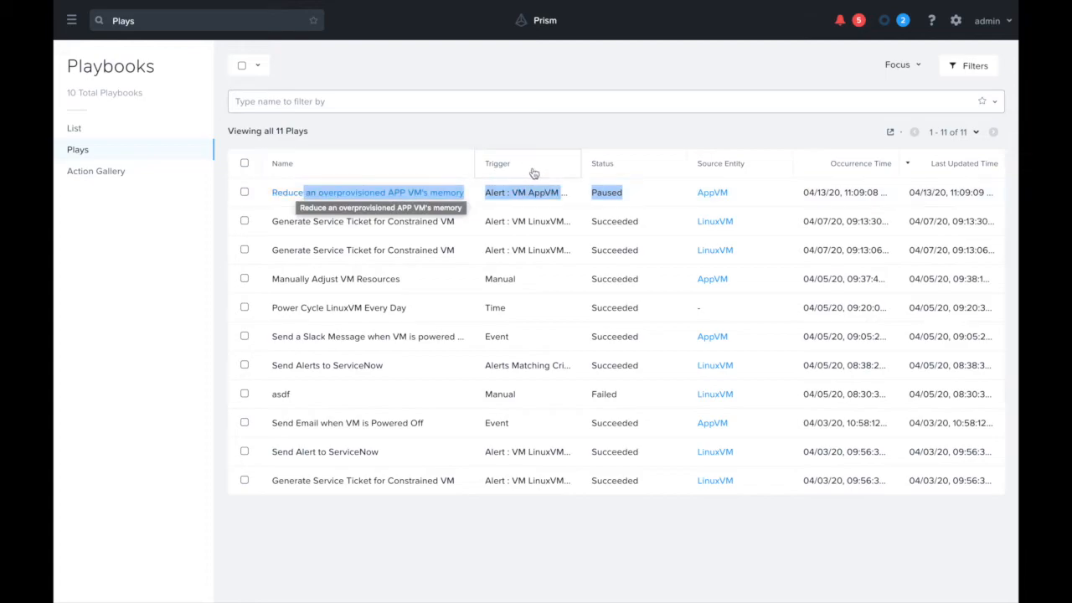
# Step: Resume the paused play "Reduce an overprovisioned APP VM's memory" and check its status
pyautogui.click(518, 124)
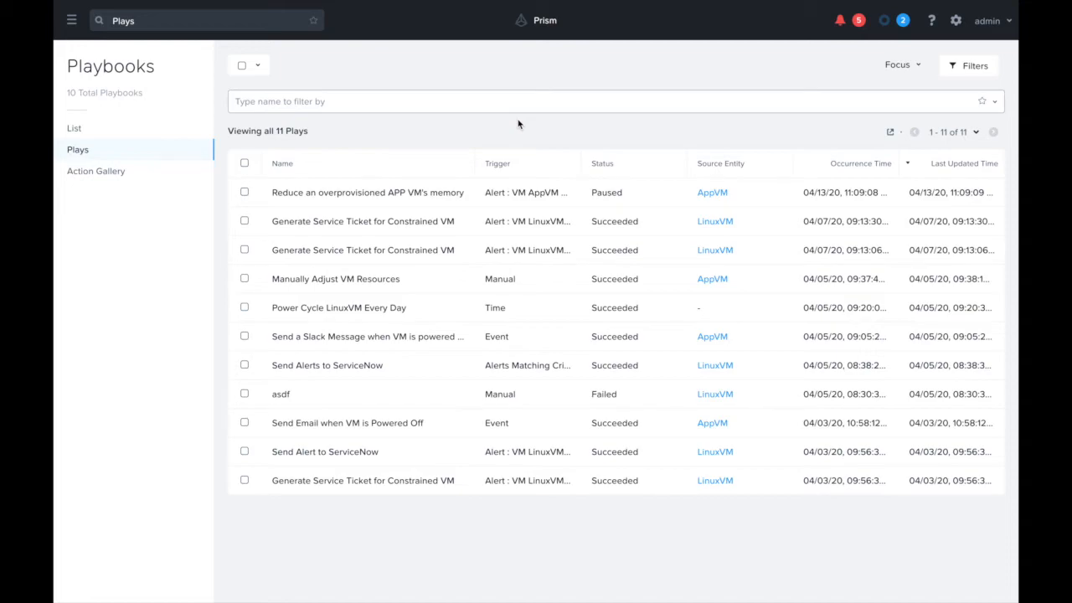
pyautogui.click(243, 192)
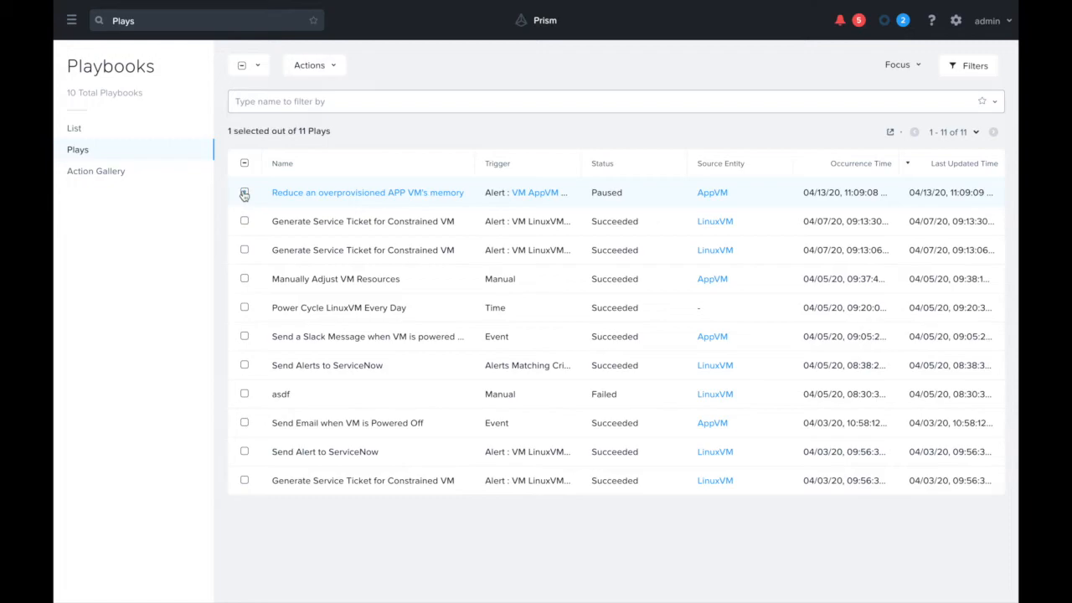
pyautogui.click(312, 73)
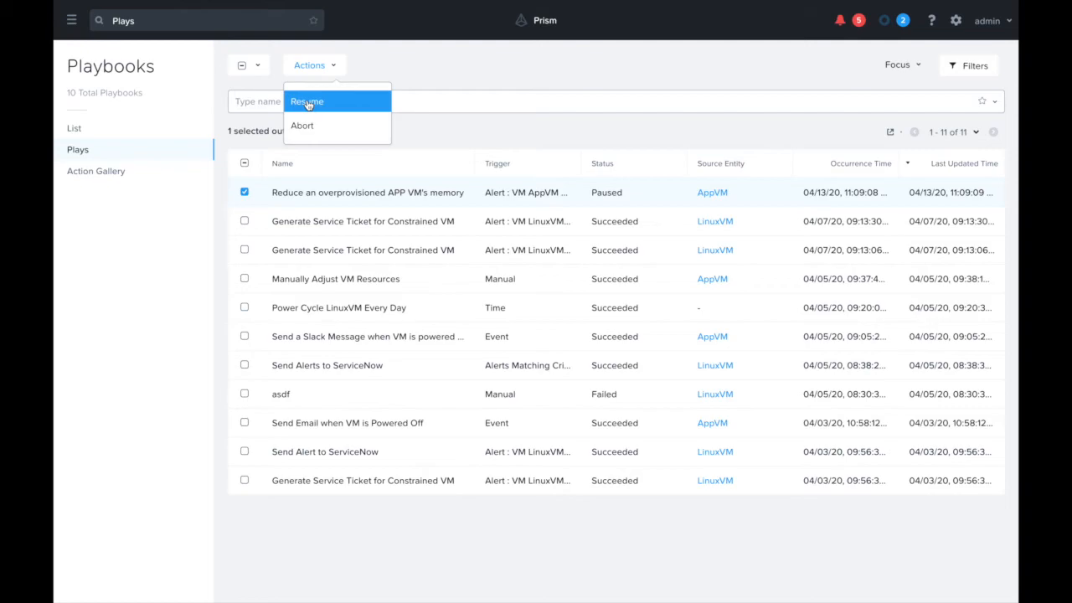
pyautogui.click(320, 75)
pyautogui.click(318, 67)
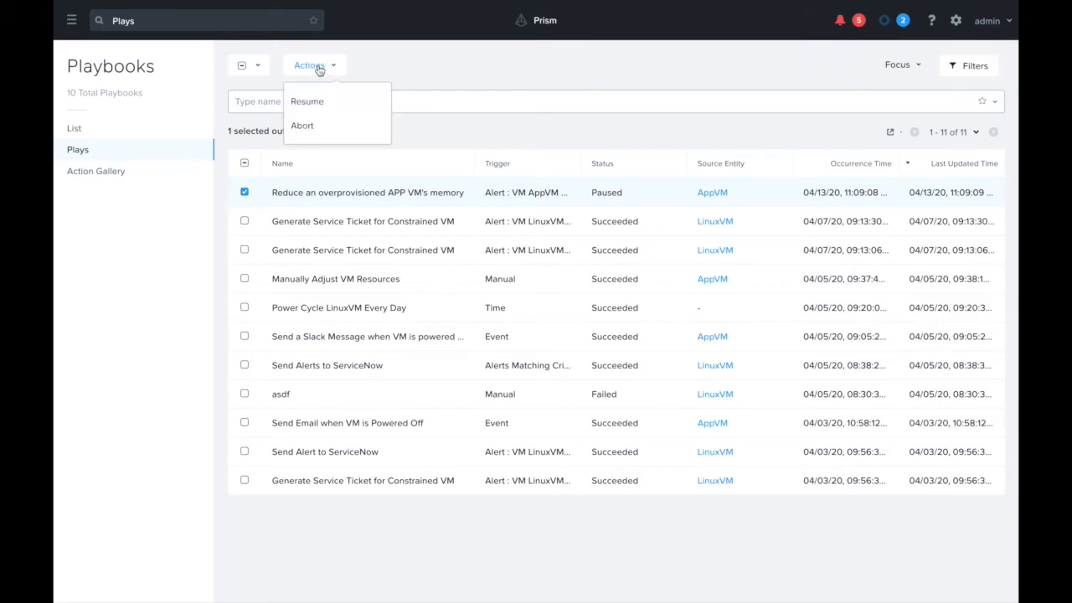
pyautogui.click(309, 101)
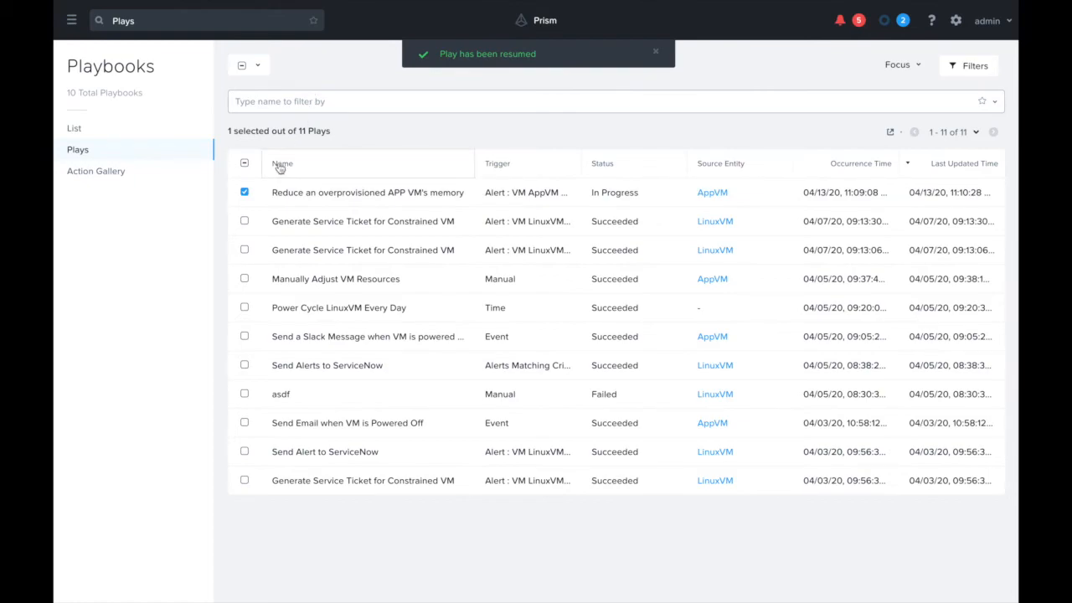
pyautogui.moveTo(591, 194); pyautogui.dragTo(641, 197)
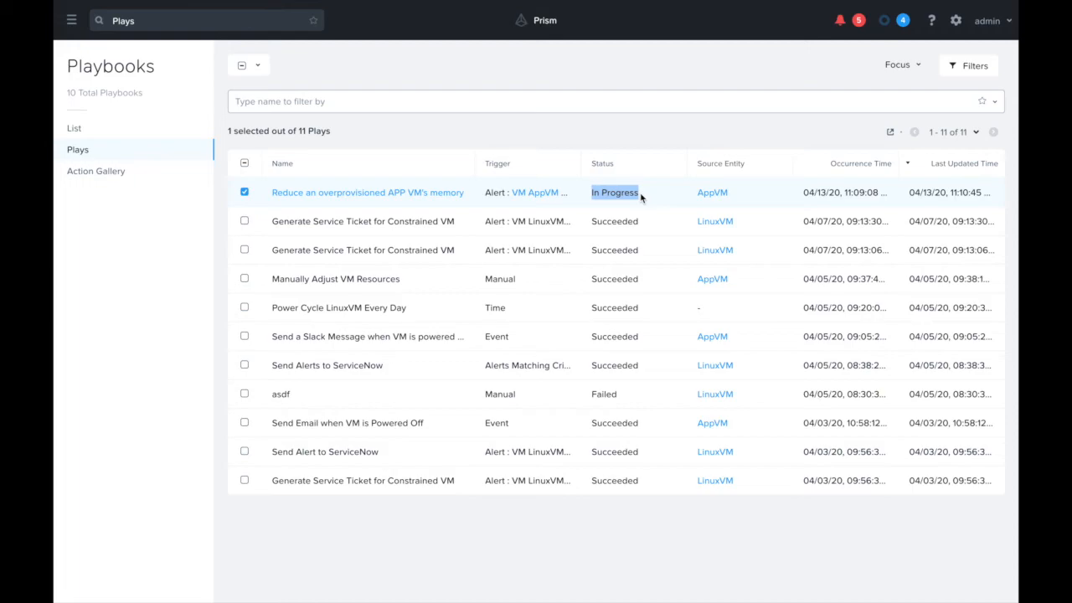
# Step: Search for "vm", open the list of guest VMs and check AppVM's memory capacity
pyautogui.click(187, 21)
pyautogui.write('vm')
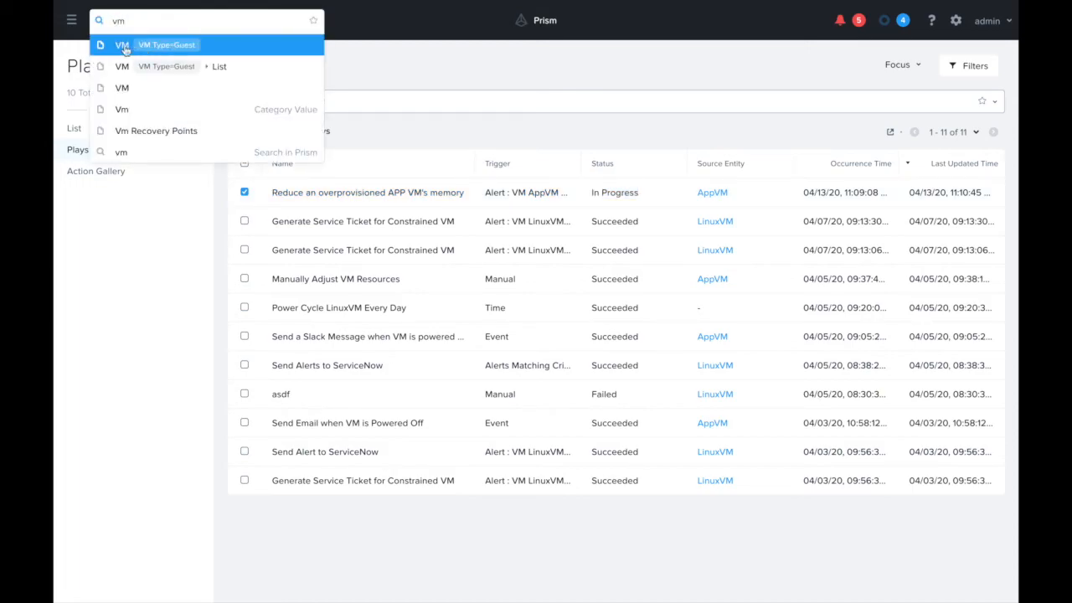
pyautogui.click(121, 67)
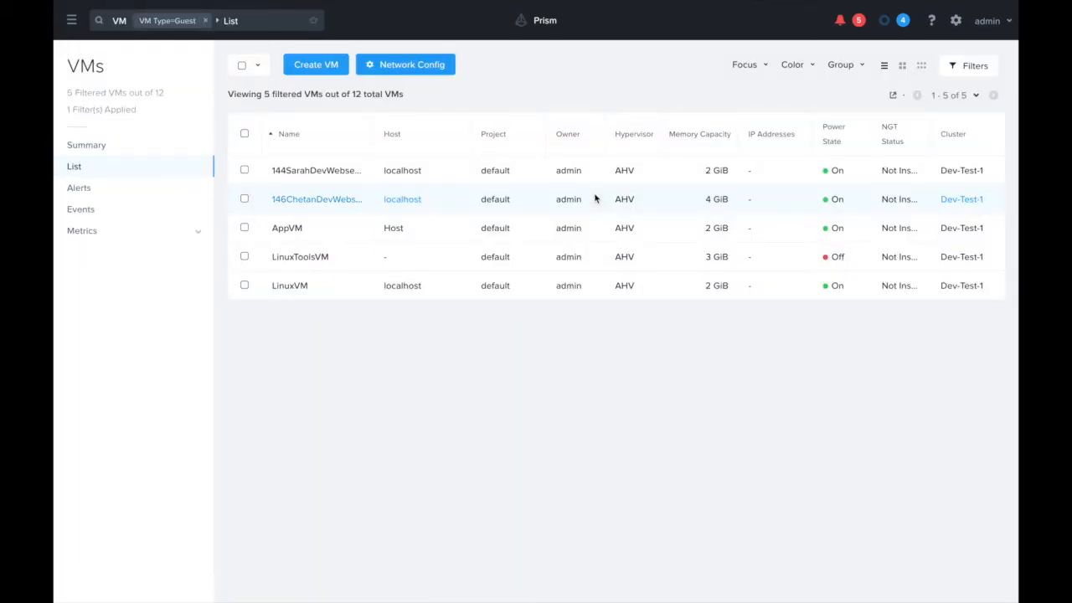
pyautogui.moveTo(698, 230); pyautogui.dragTo(840, 222)
pyautogui.click(757, 228)
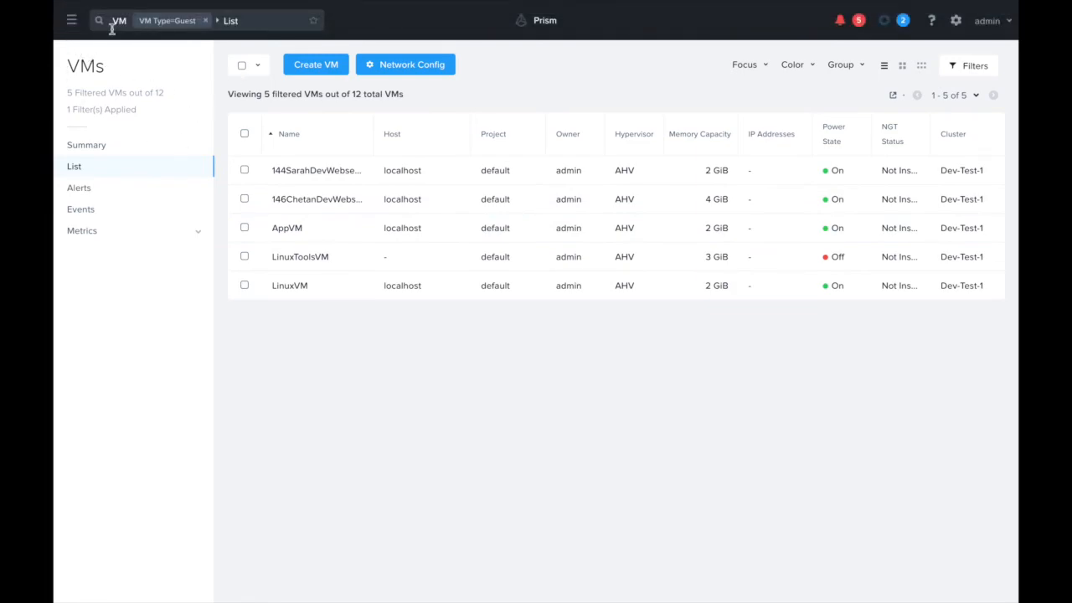
# Step: Open the playbook "Reduce an overprovisioned APP VM's memory", open its play and examine the outcome of every action through Email
pyautogui.click(71, 20)
pyautogui.moveTo(95, 226)
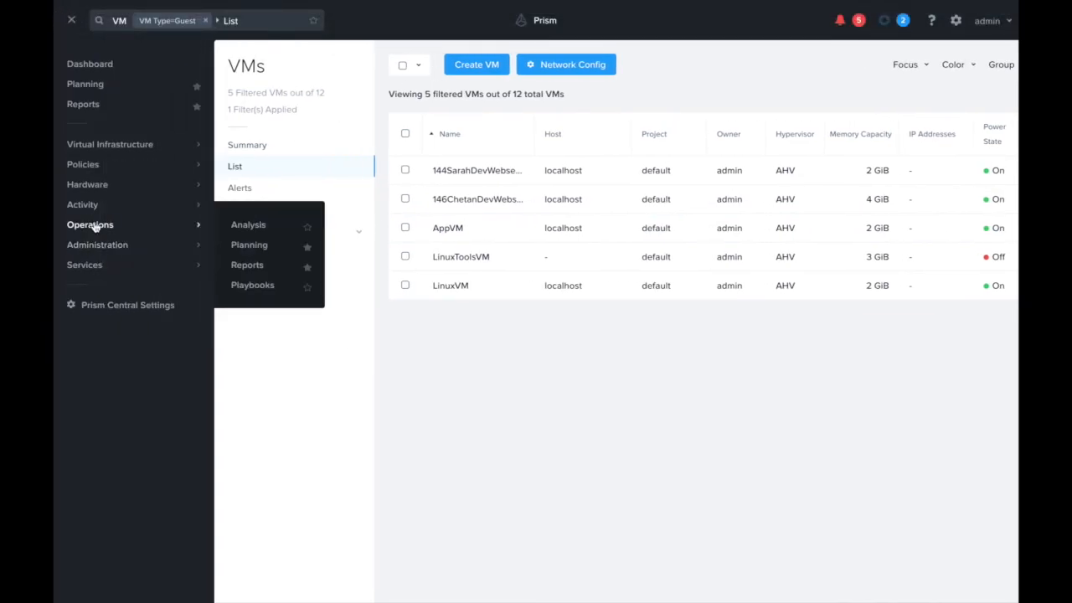
pyautogui.click(237, 285)
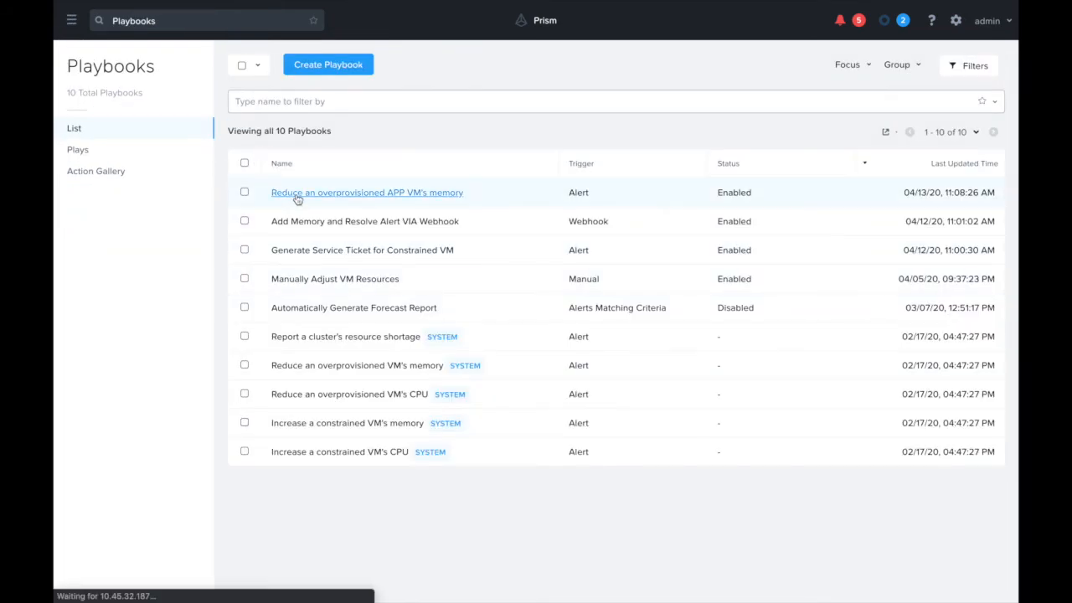
pyautogui.click(298, 193)
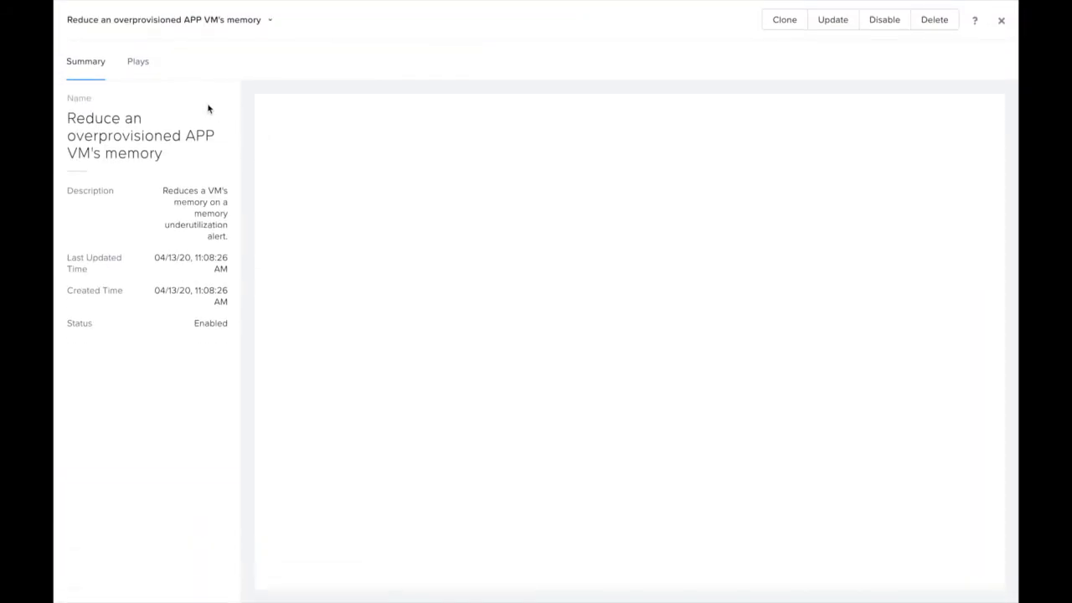
pyautogui.click(136, 62)
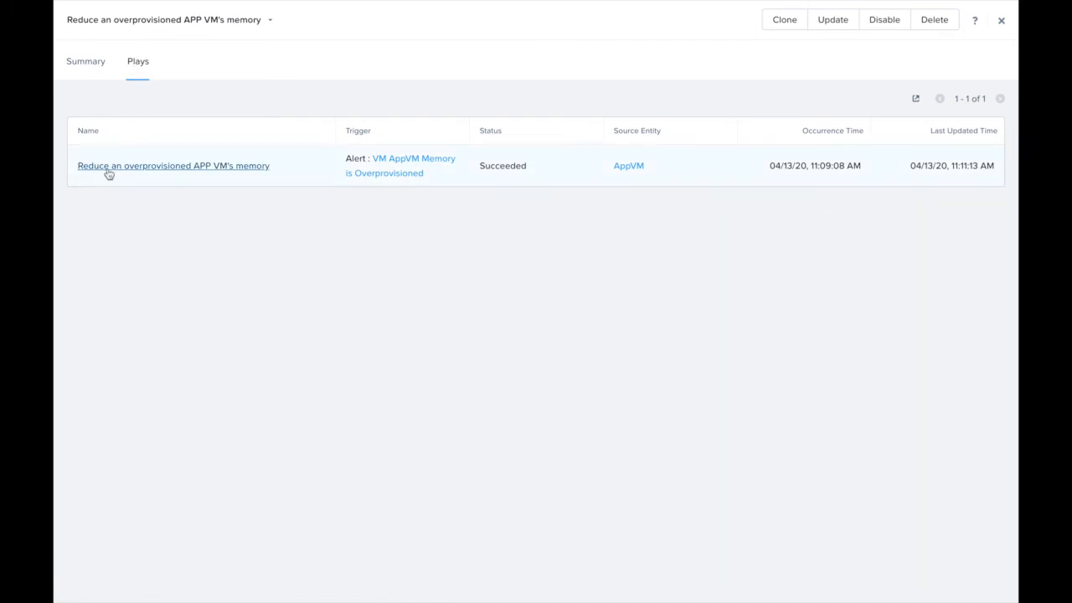
pyautogui.click(241, 165)
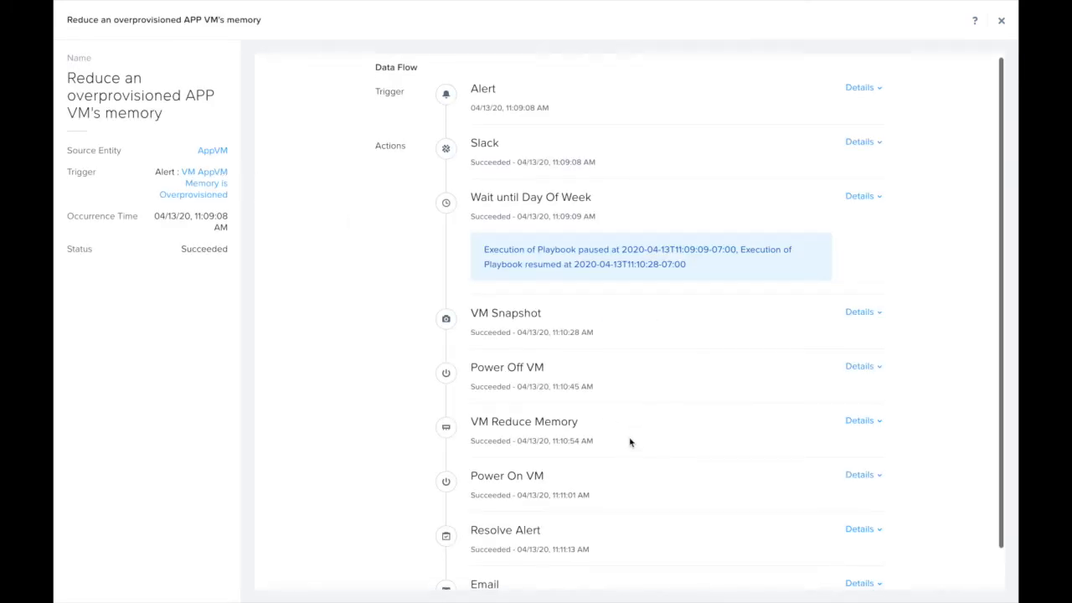
pyautogui.scroll(-1, 629, 442)
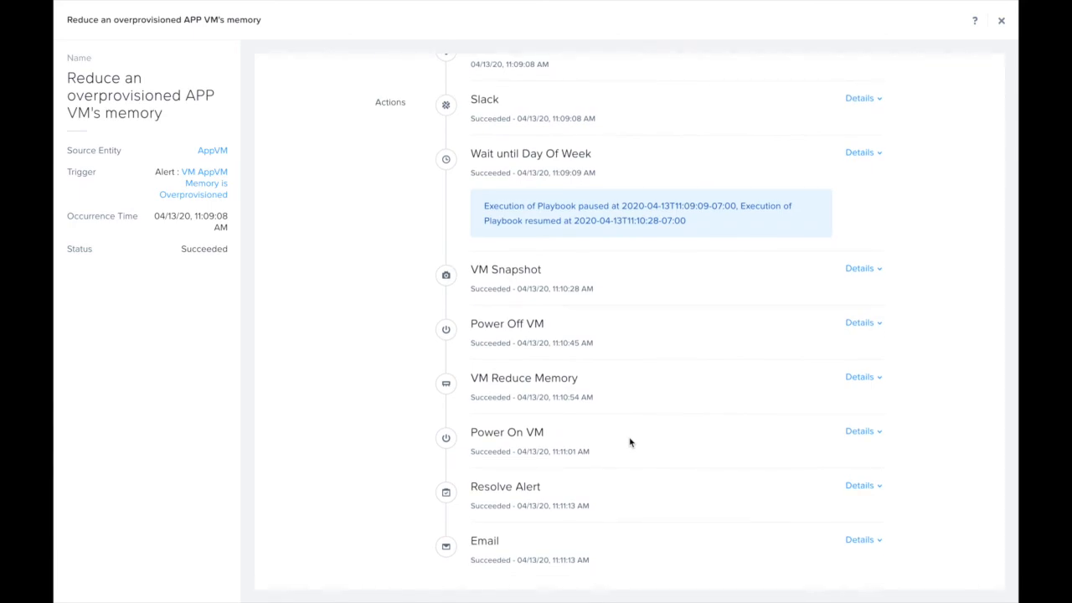